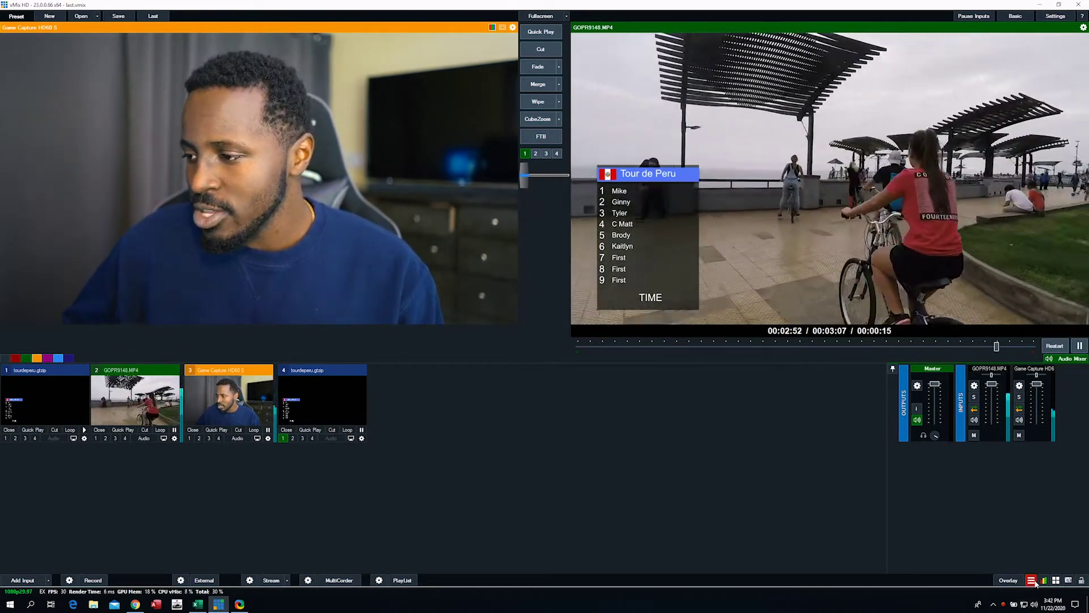
# - Restart the bike video and set the first and second standings names to Ginny and Mike
pyautogui.rightClick(1033, 605)
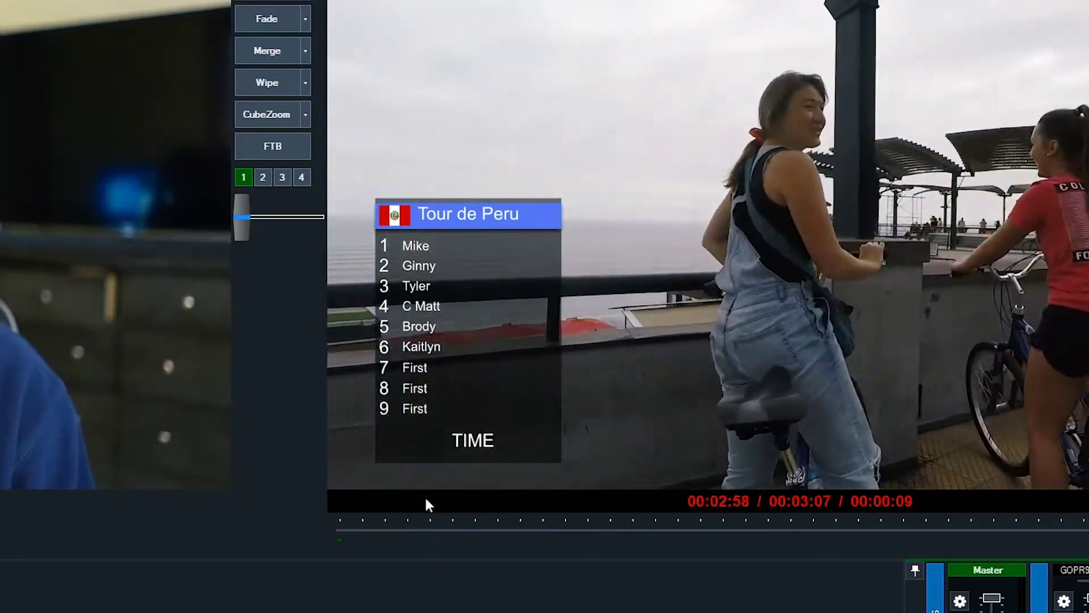
pyautogui.click(353, 530)
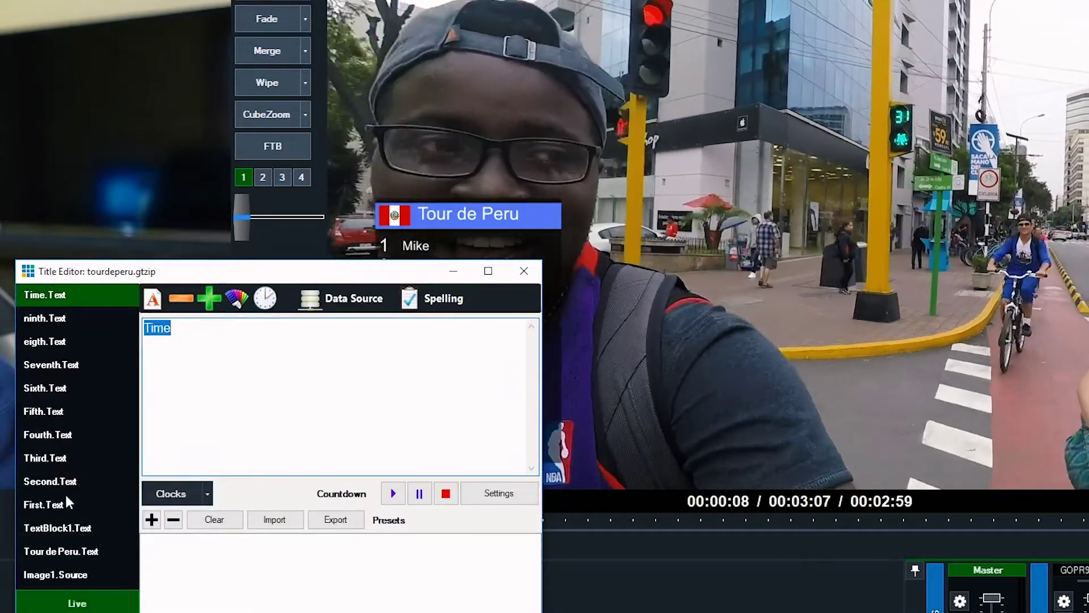
pyautogui.click(57, 503)
pyautogui.write('Ginny')
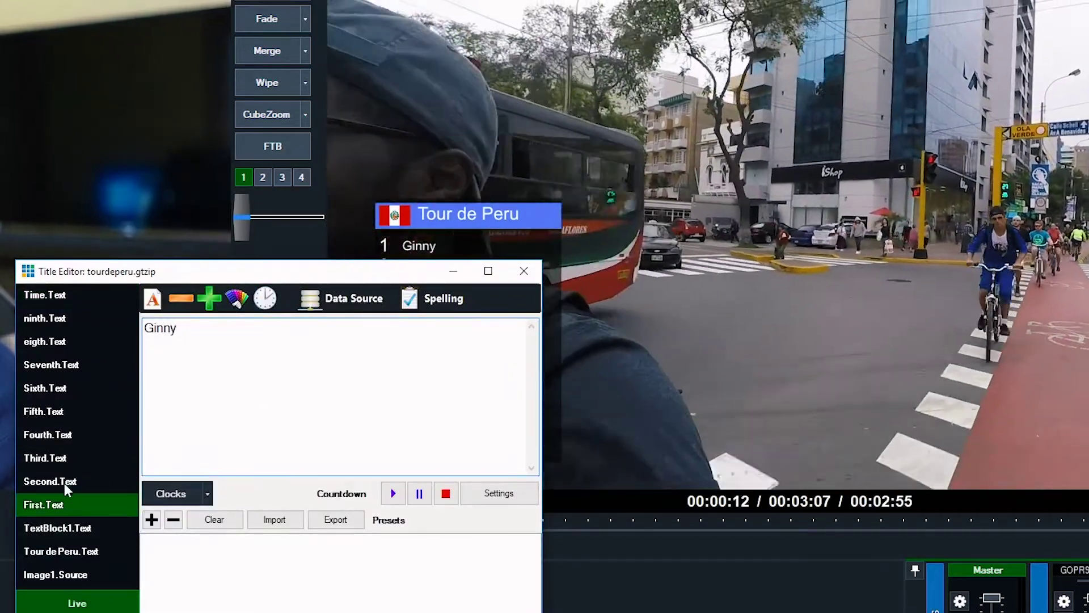
pyautogui.click(62, 481)
pyautogui.write('Mike')
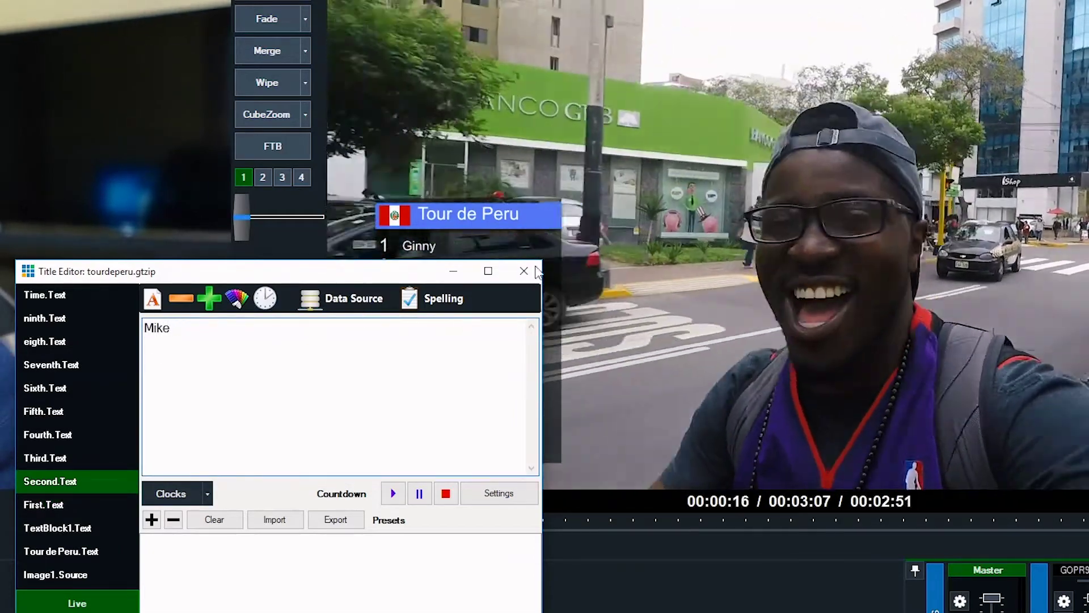
pyautogui.click(524, 270)
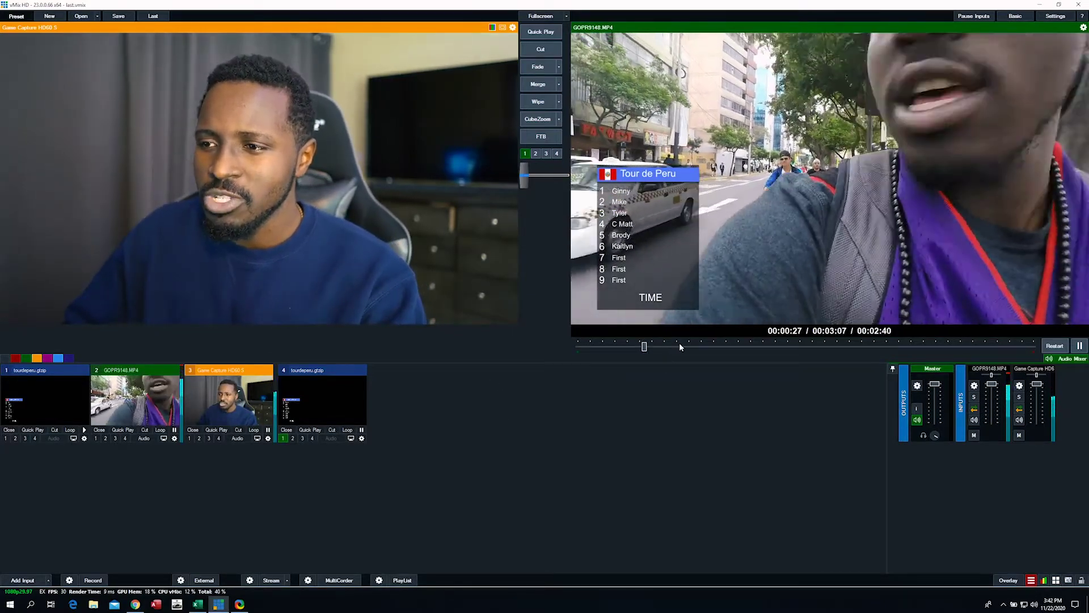
pyautogui.click(680, 345)
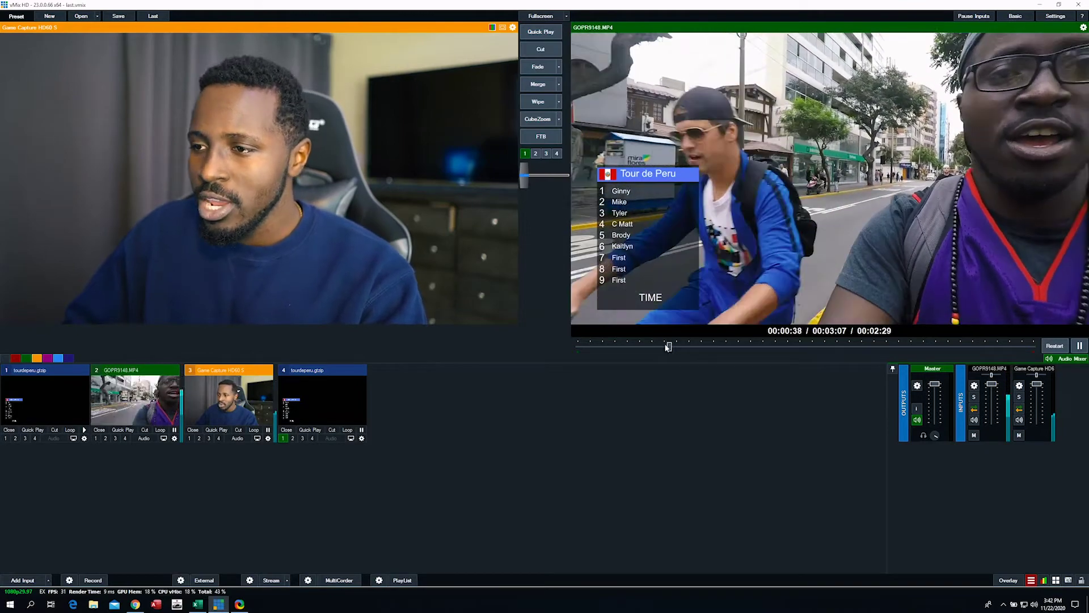
# - Change the second-place name on the standings title to Matt
pyautogui.click(664, 346)
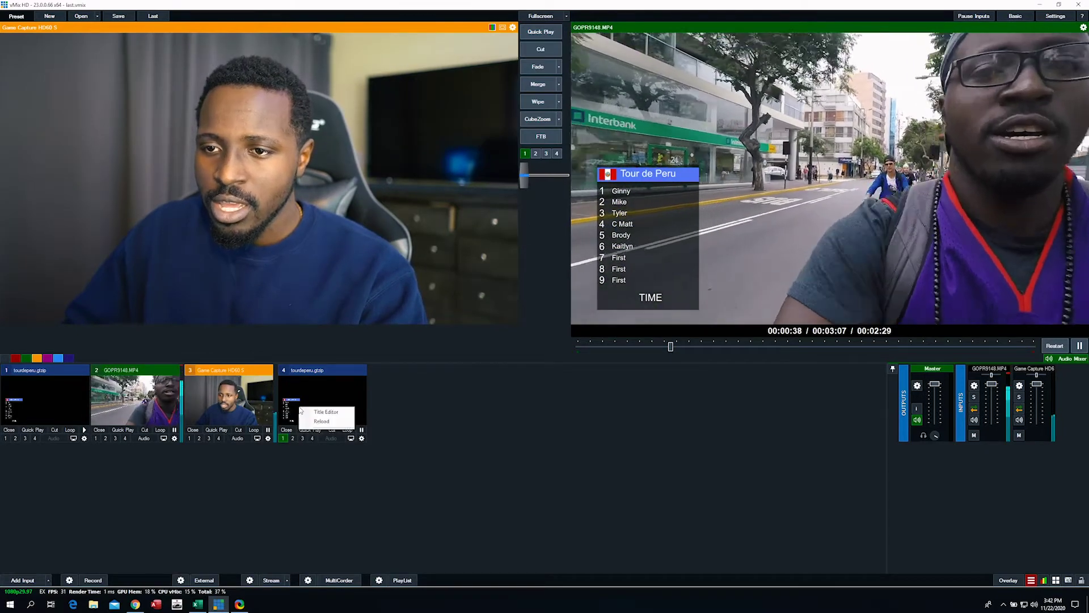
pyautogui.click(326, 411)
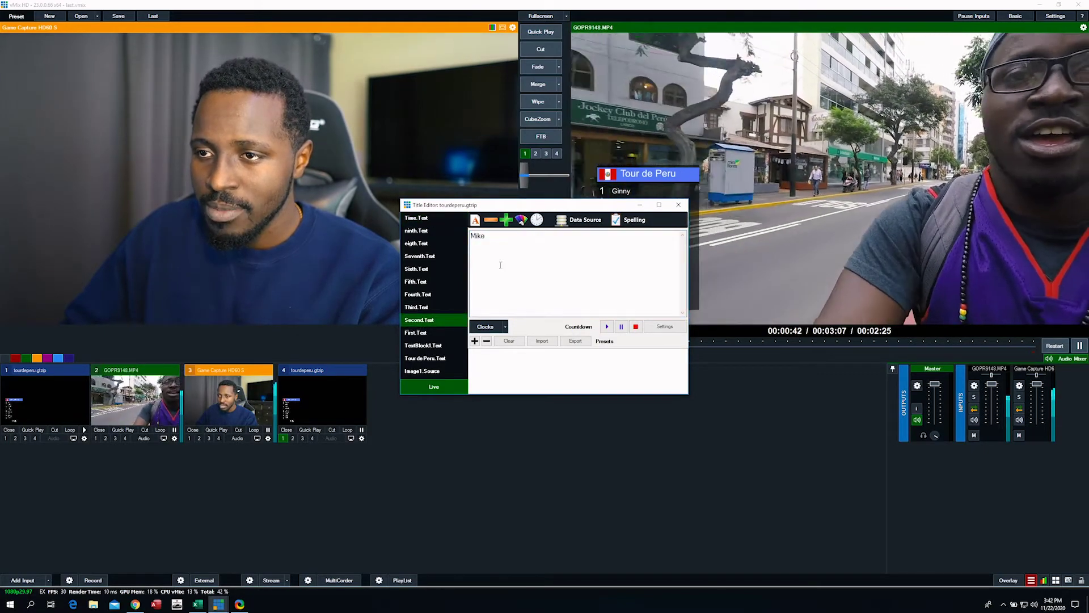
pyautogui.write('Mat')
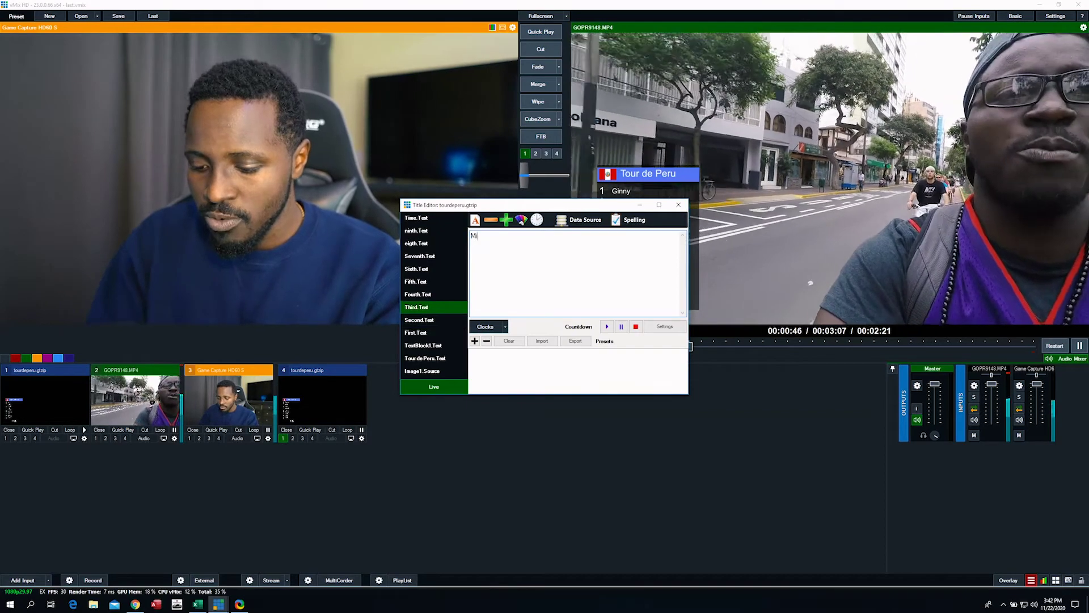
pyautogui.click(679, 205)
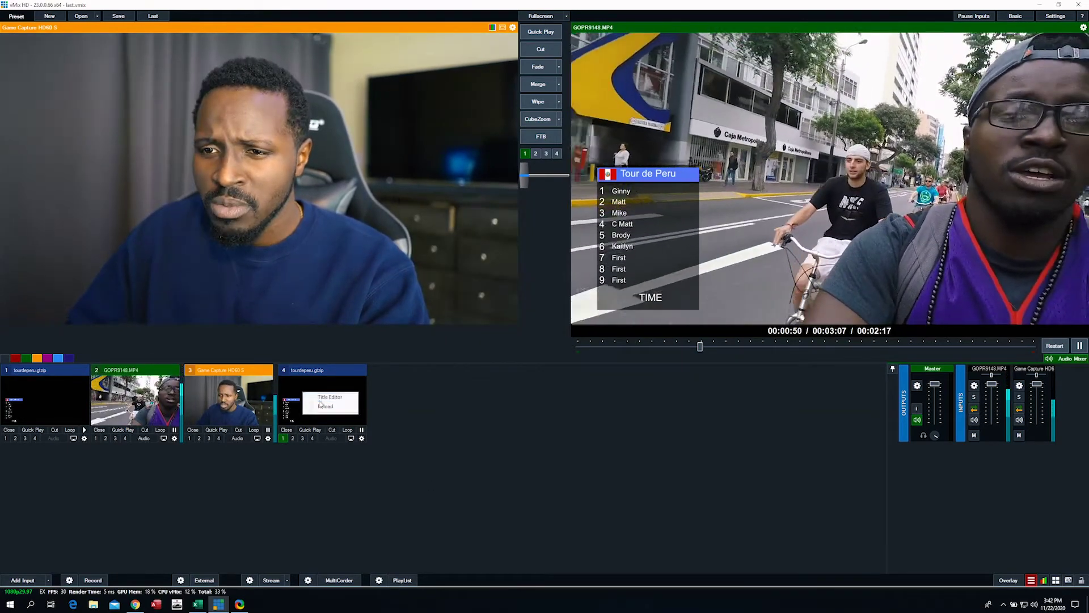
# - Set the third and fourth standings names to Tyler and Mike
pyautogui.click(362, 438)
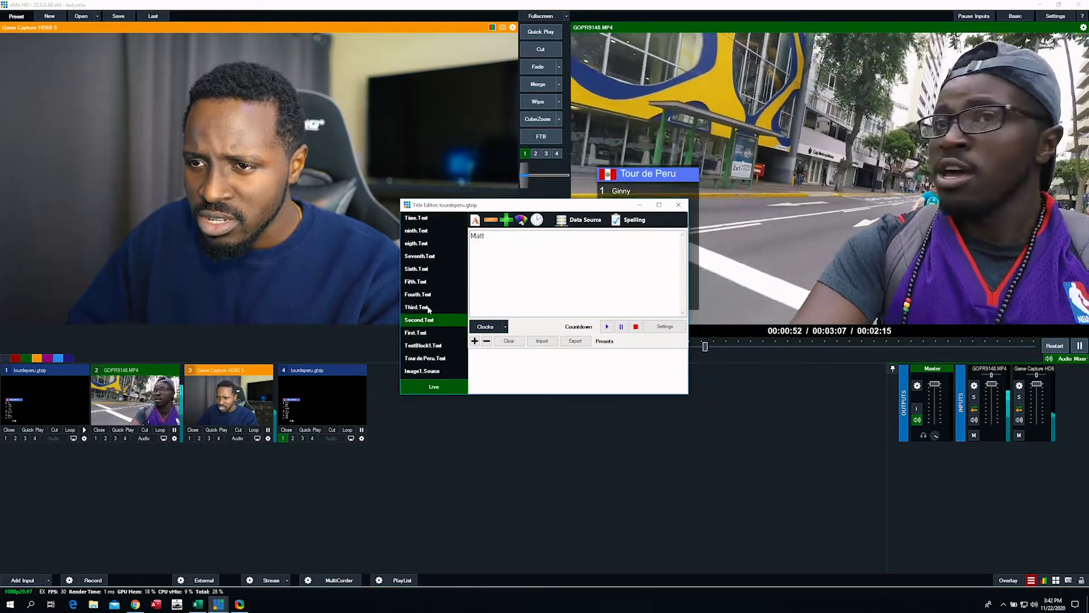
pyautogui.click(423, 307)
pyautogui.write('Ty')
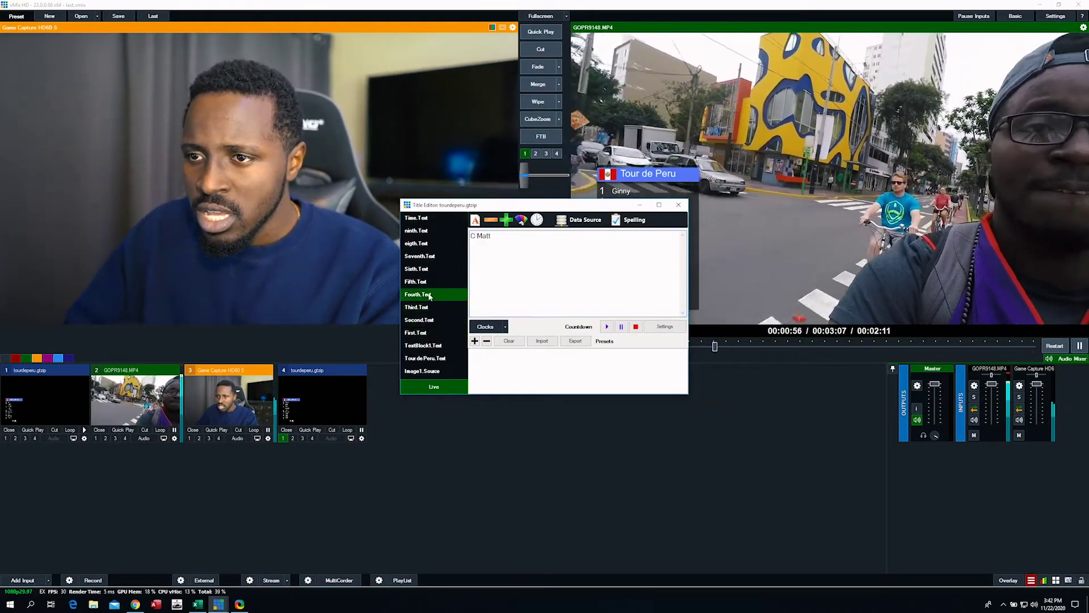
pyautogui.write('Mike')
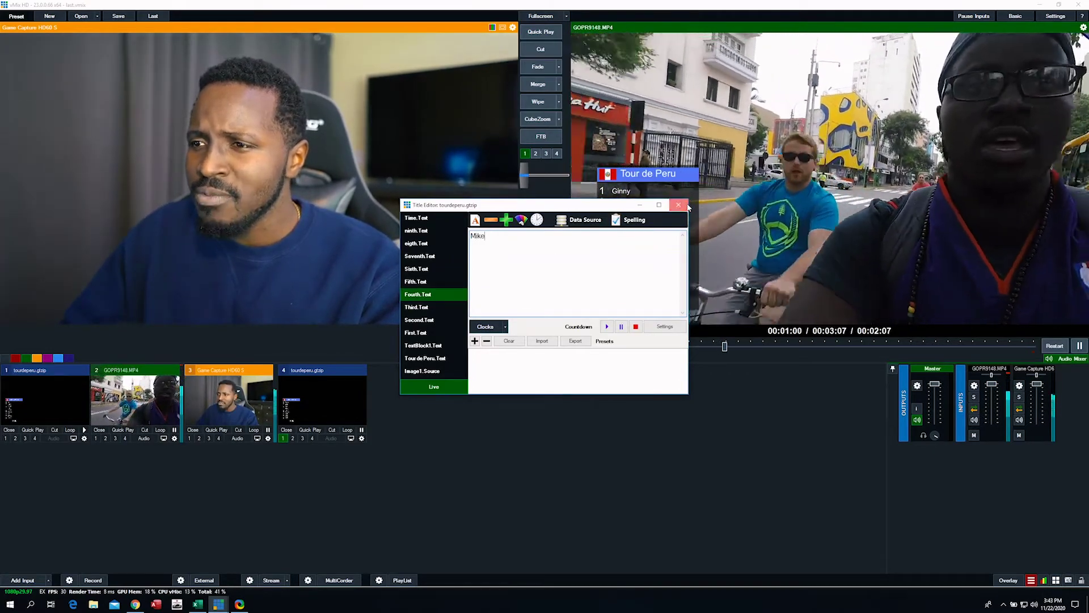
pyautogui.click(686, 205)
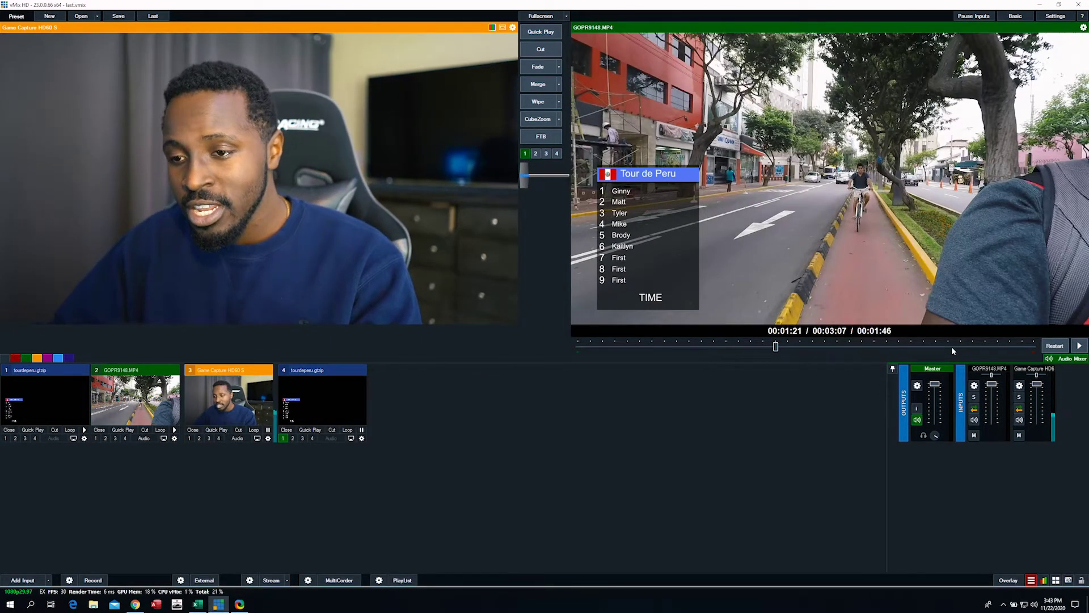
# - Bring the Excel playersLookup workbook forward and center its window beside vMix
pyautogui.hotkey('alt', 'Tab')
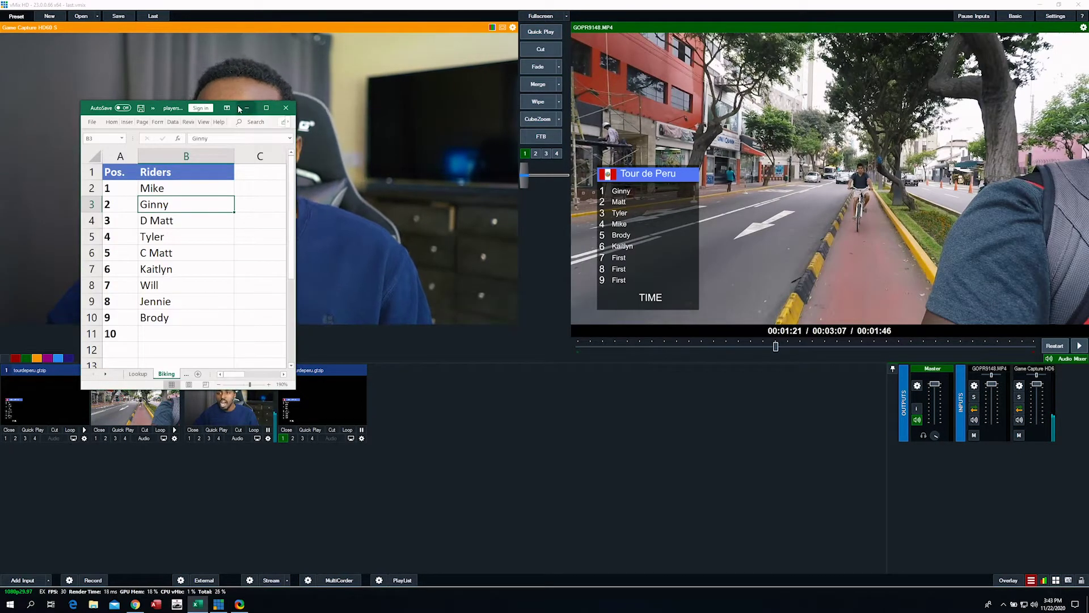
pyautogui.moveTo(177, 105); pyautogui.dragTo(489, 230)
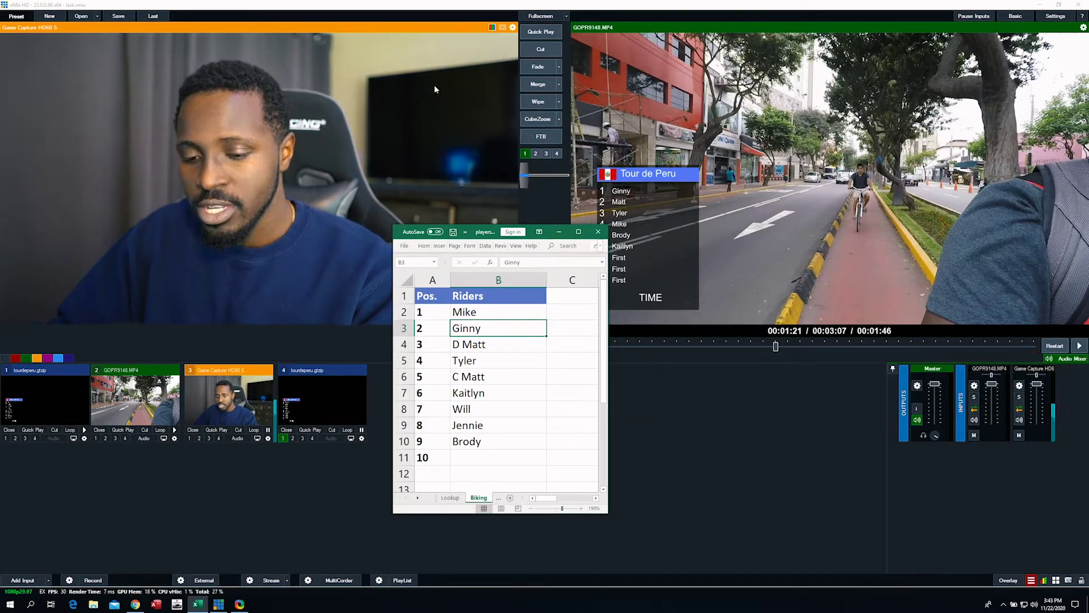
# - Add an Excel/CSV data source, Data 2, linked to playersLookup.xlsx for the standings title
pyautogui.rightClick(322, 395)
pyautogui.click(341, 401)
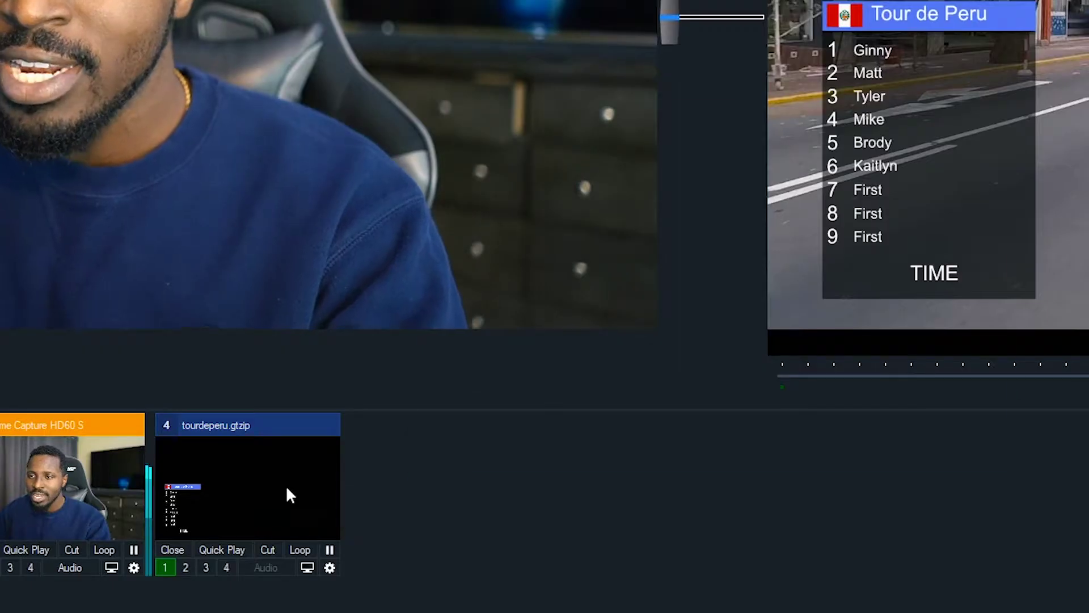
pyautogui.click(791, 113)
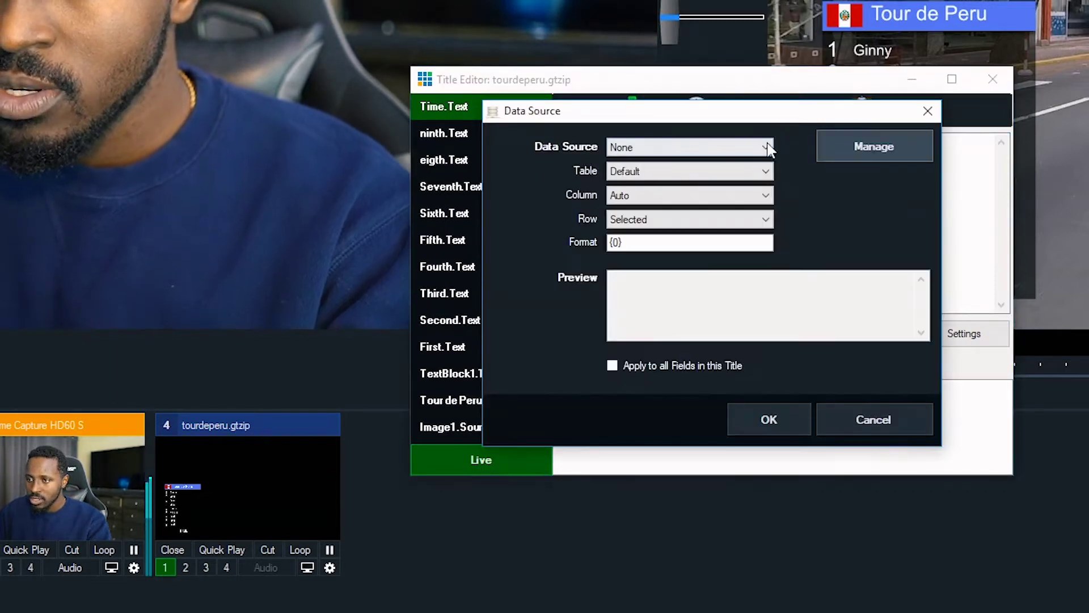
pyautogui.click(849, 147)
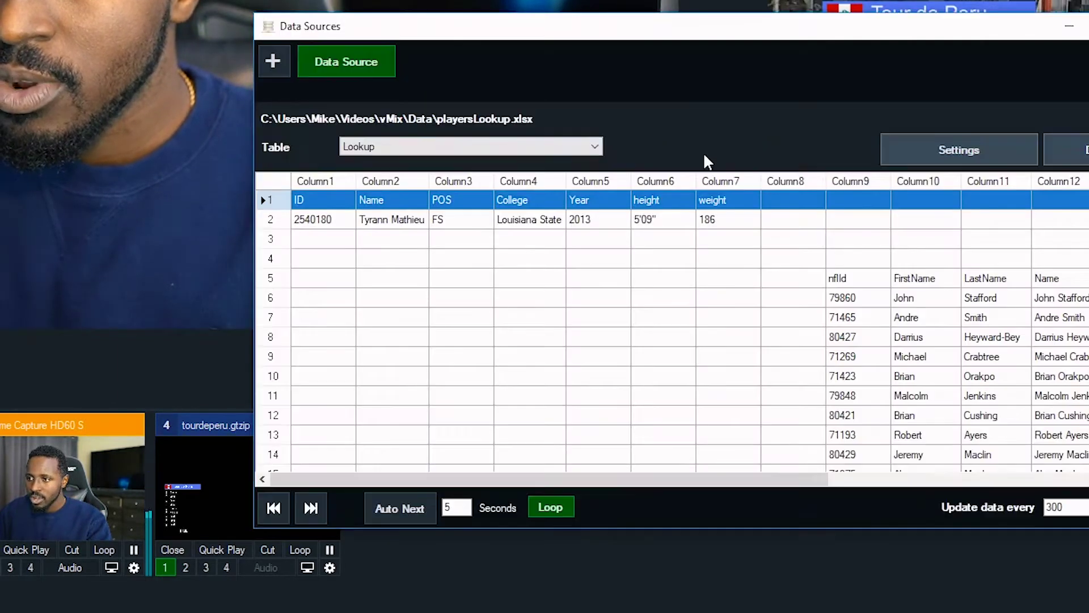
pyautogui.click(287, 60)
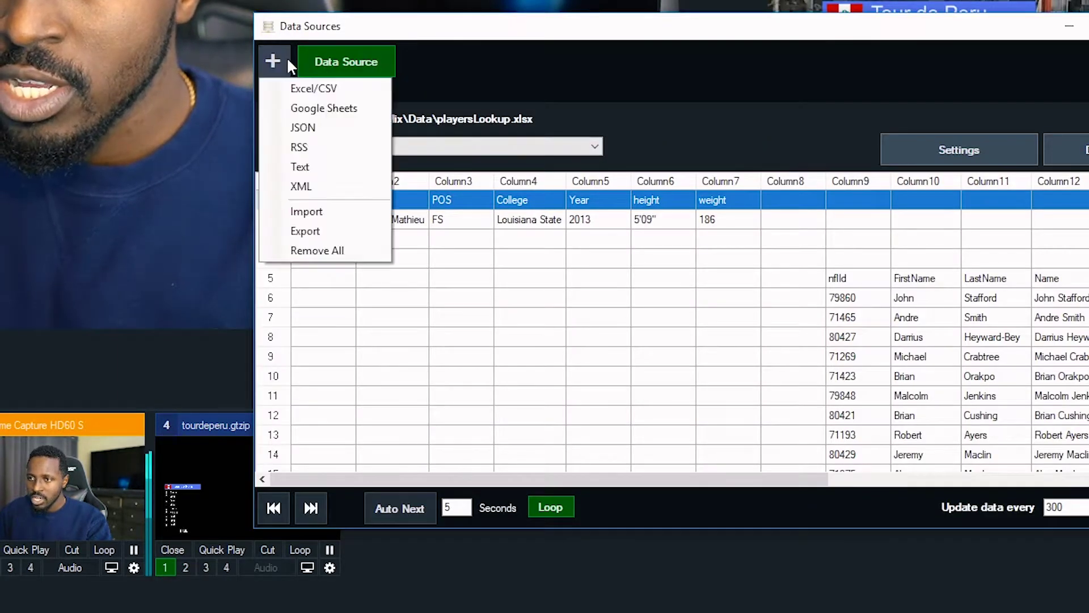
pyautogui.click(337, 89)
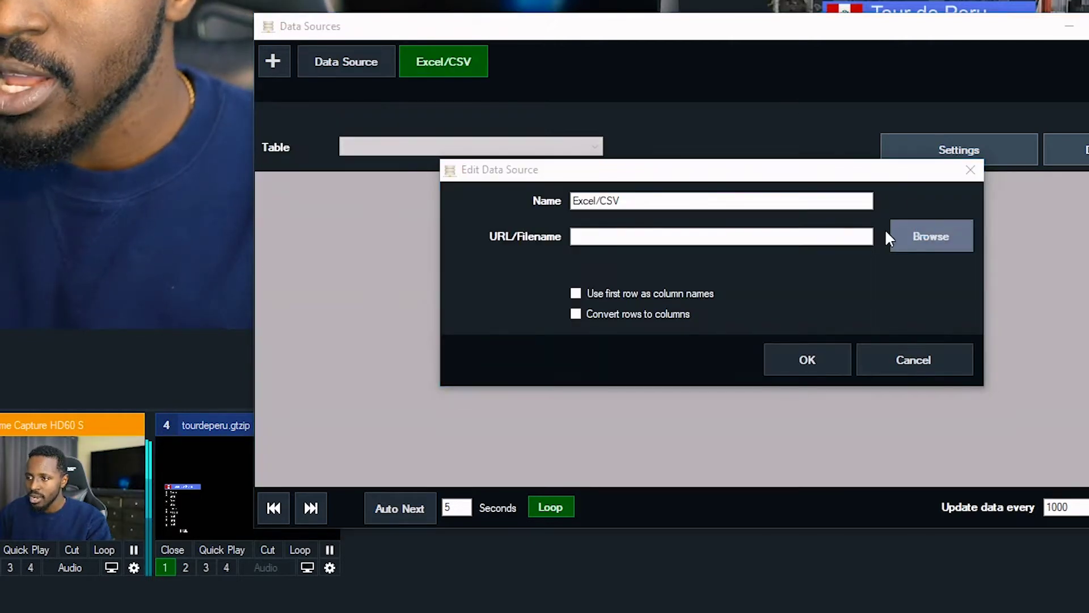
pyautogui.click(908, 236)
pyautogui.press('Return')
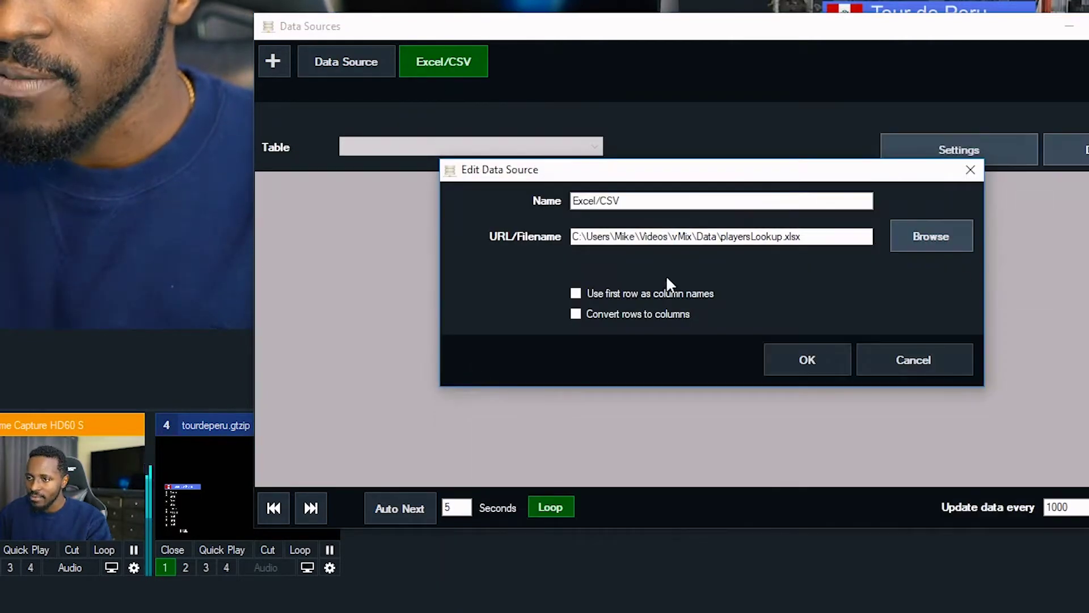
pyautogui.click(789, 357)
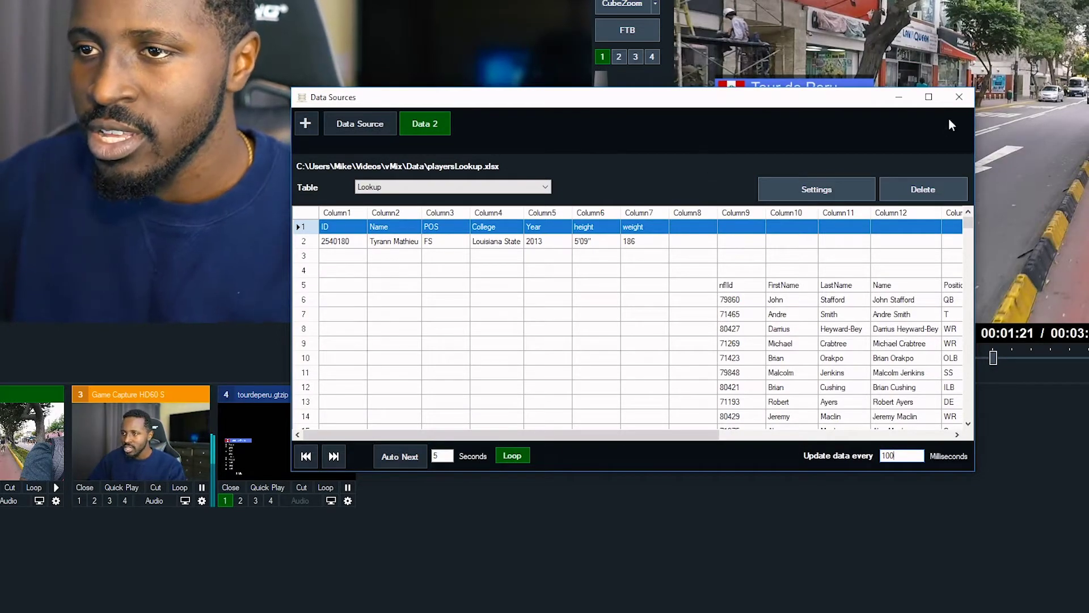
pyautogui.click(966, 96)
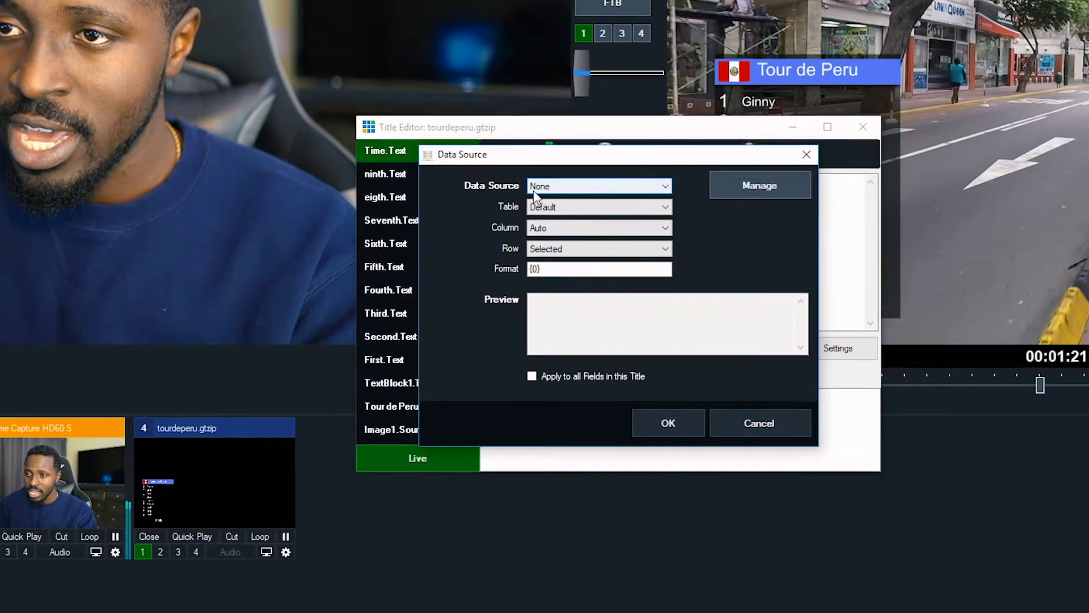
# - Bind First.Text to Data 2's Biking sheet, Column2, row 2
pyautogui.click(806, 155)
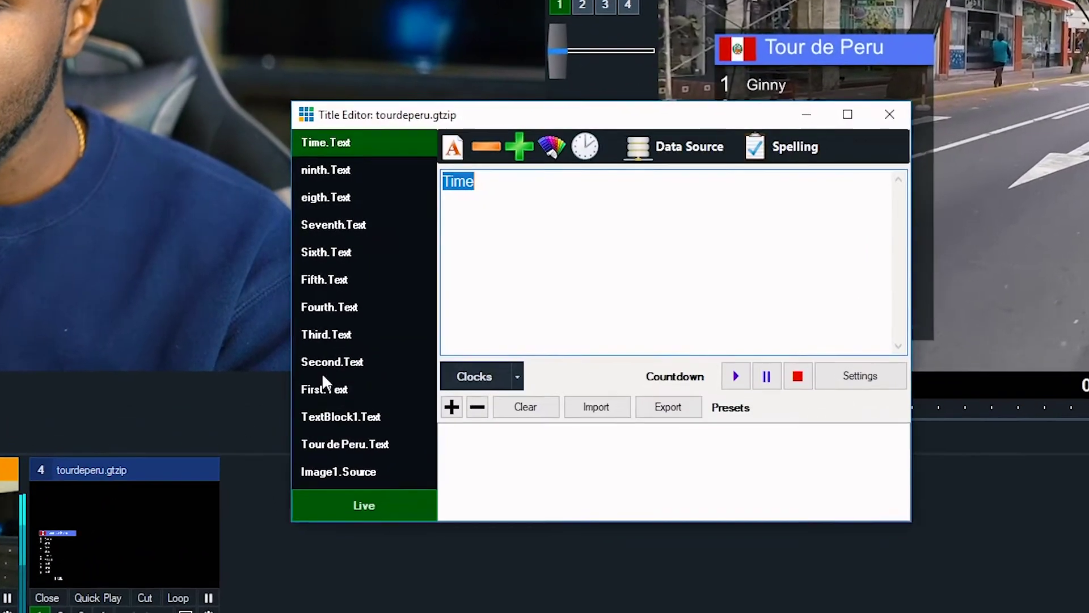
pyautogui.click(324, 389)
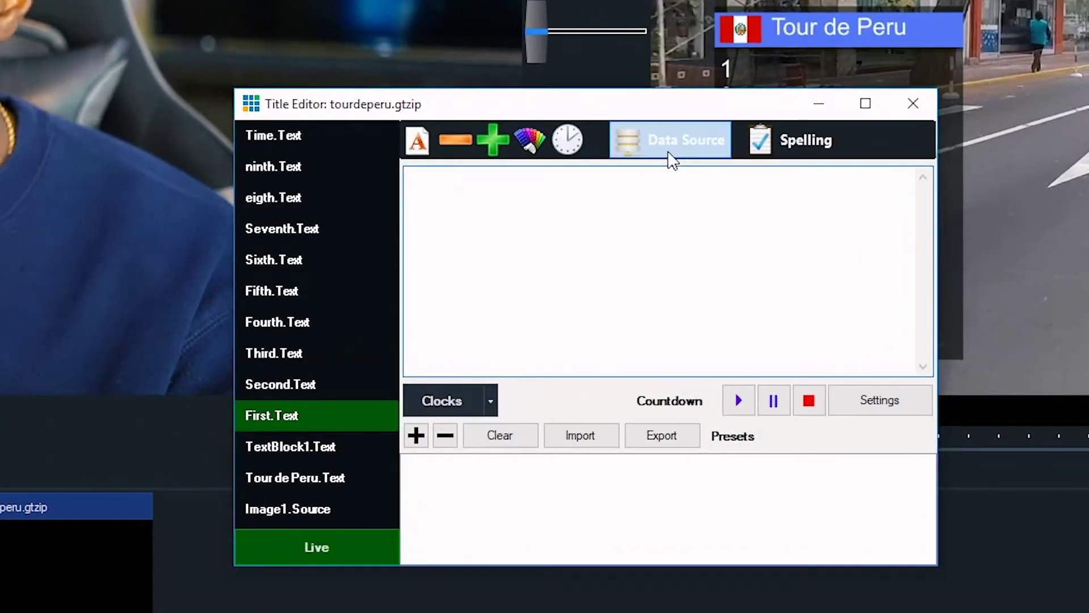
pyautogui.click(673, 154)
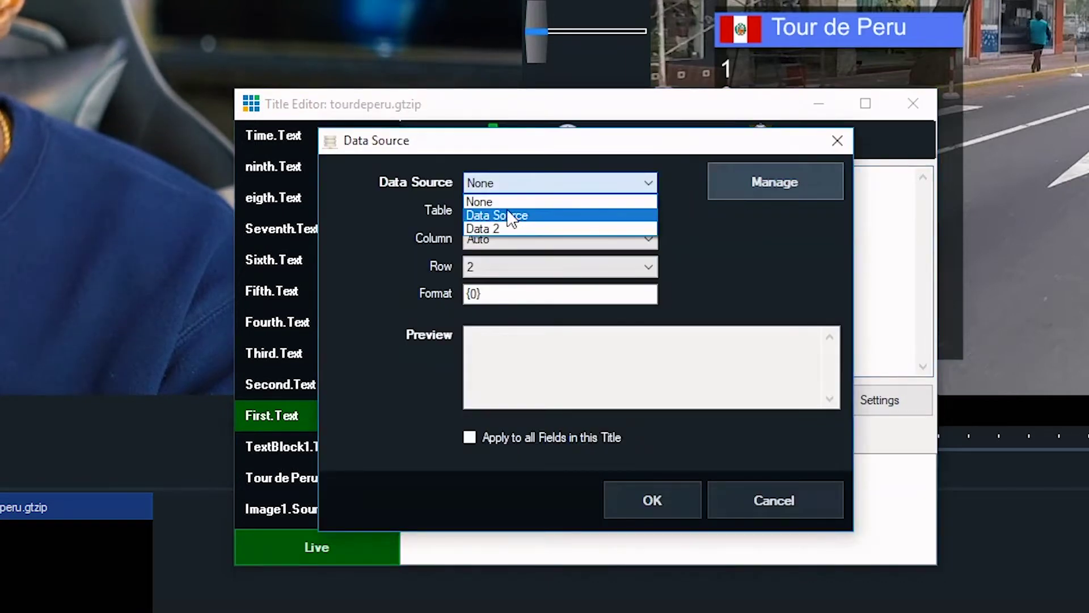
pyautogui.click(496, 227)
pyautogui.click(510, 214)
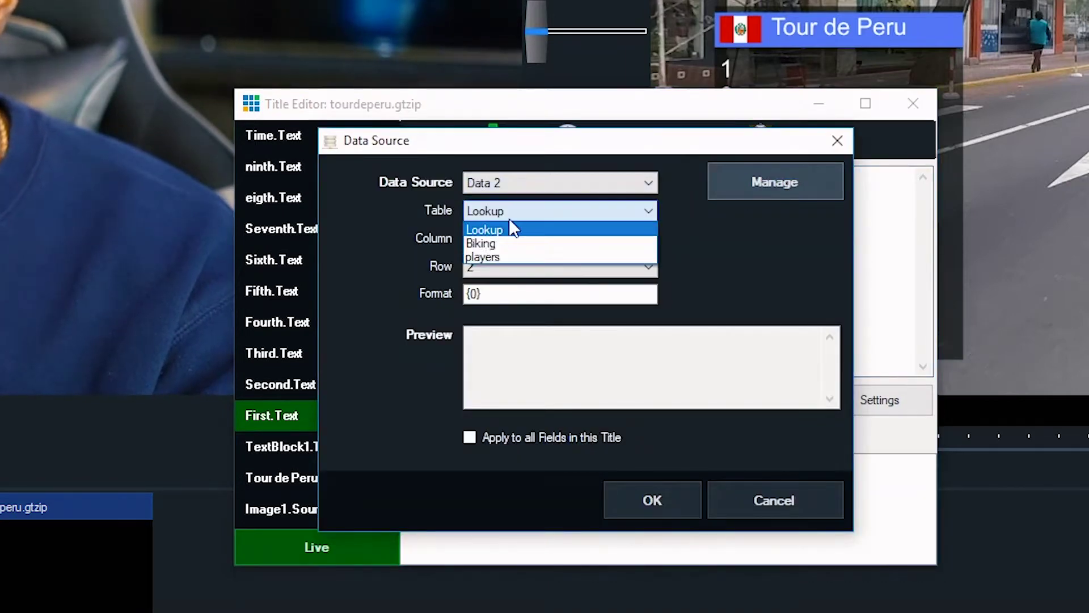
pyautogui.click(487, 244)
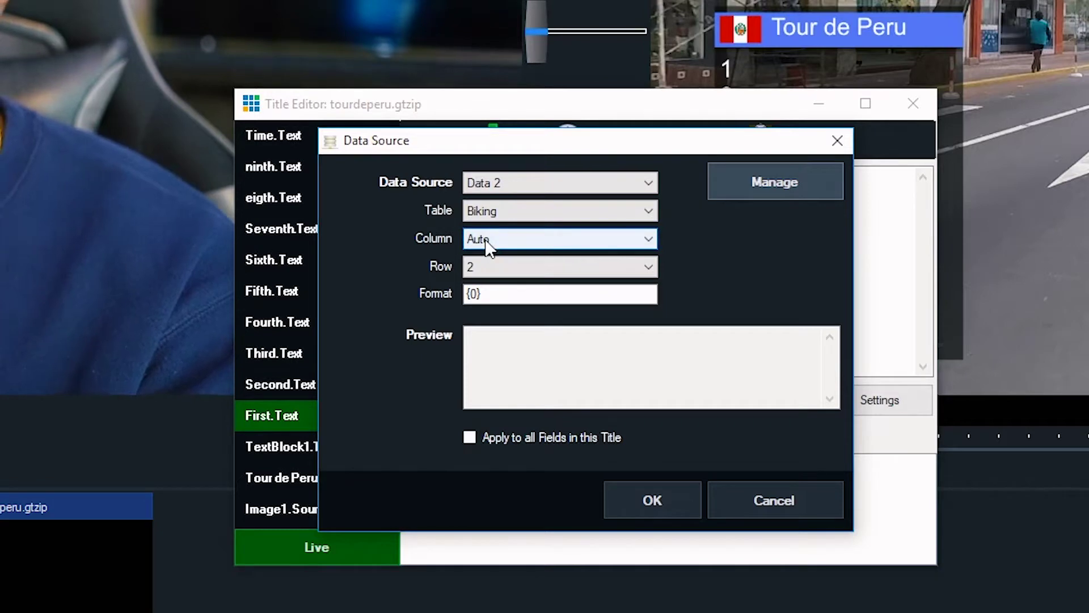
pyautogui.click(793, 284)
pyautogui.click(518, 243)
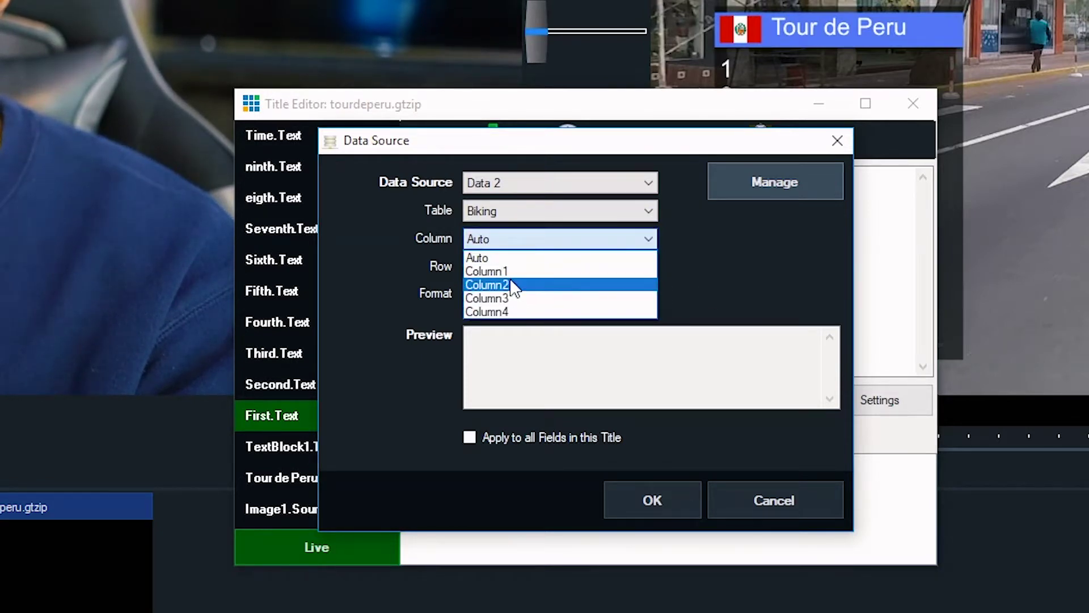
pyautogui.click(514, 285)
pyautogui.click(507, 268)
pyautogui.click(507, 300)
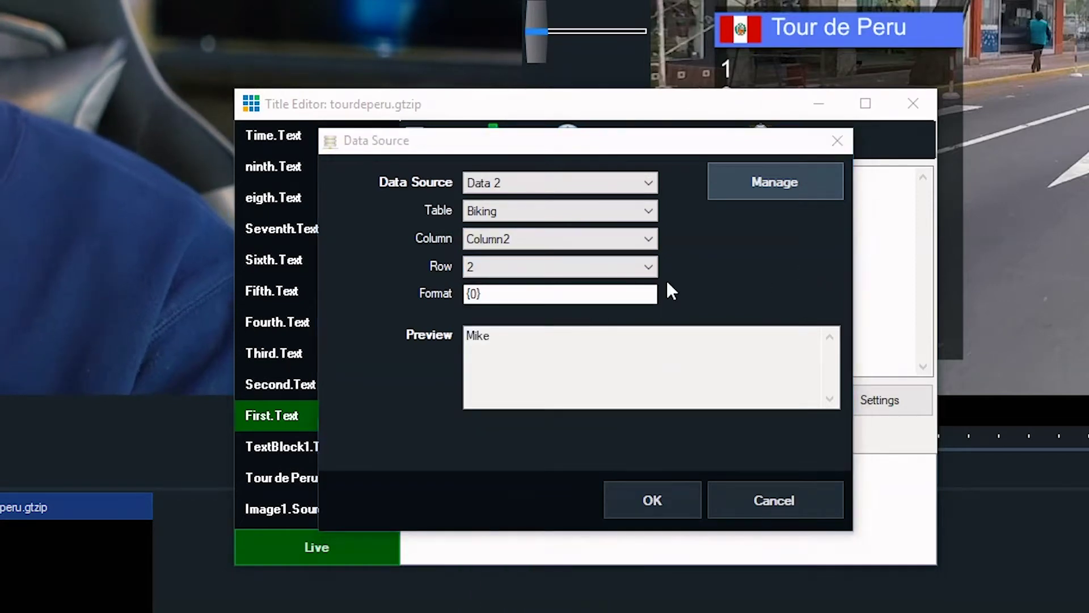
pyautogui.hotkey('alt', 'Tab')
pyautogui.hotkey('alt', 'Tab')
pyautogui.hotkey('alt', 'Tab')
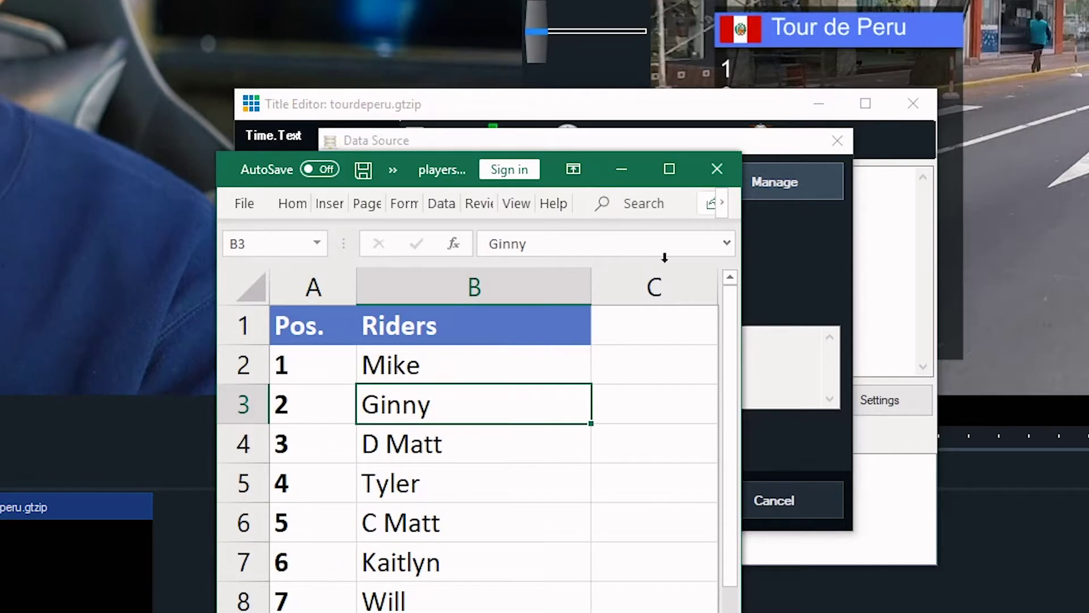
pyautogui.click(704, 183)
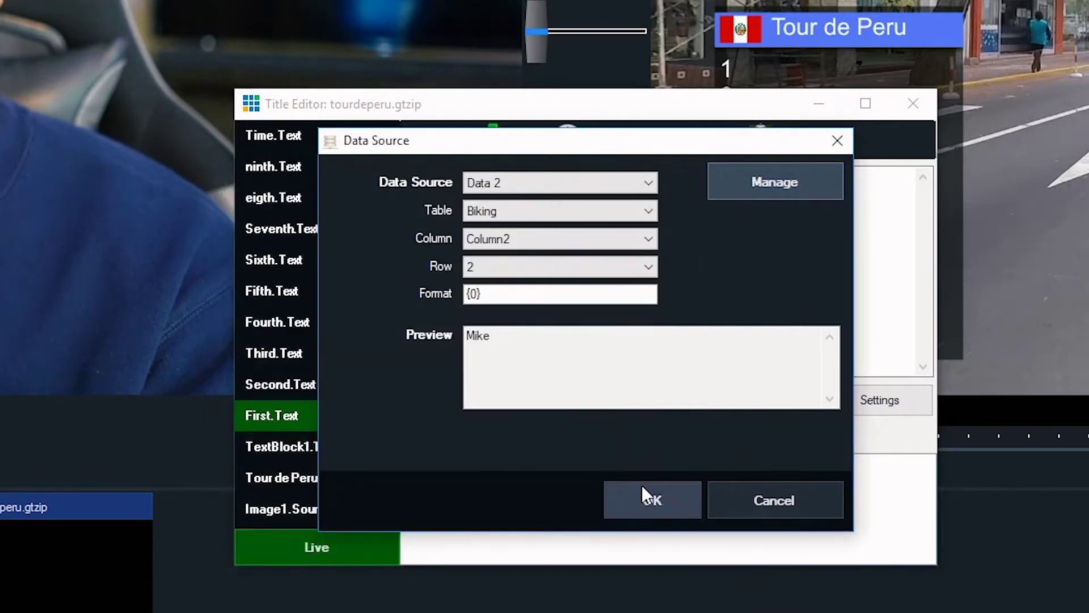
pyautogui.click(641, 484)
# - Bind Second.Text to Data 2's Biking sheet, Column2, row 3 so it shows Ginny
pyautogui.click(334, 385)
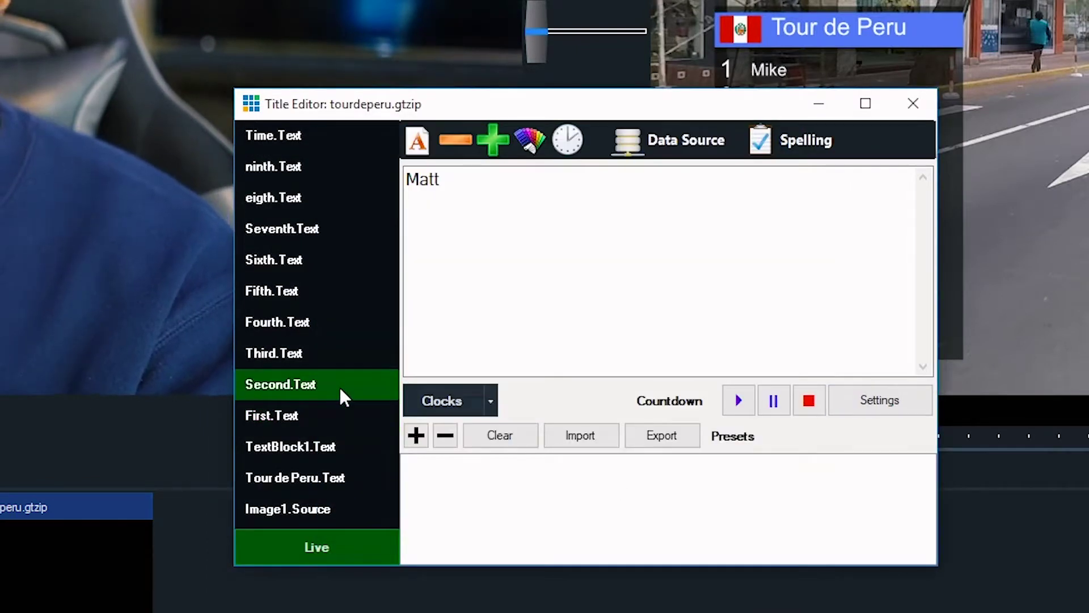
pyautogui.moveTo(681, 114); pyautogui.dragTo(683, 121)
pyautogui.click(682, 142)
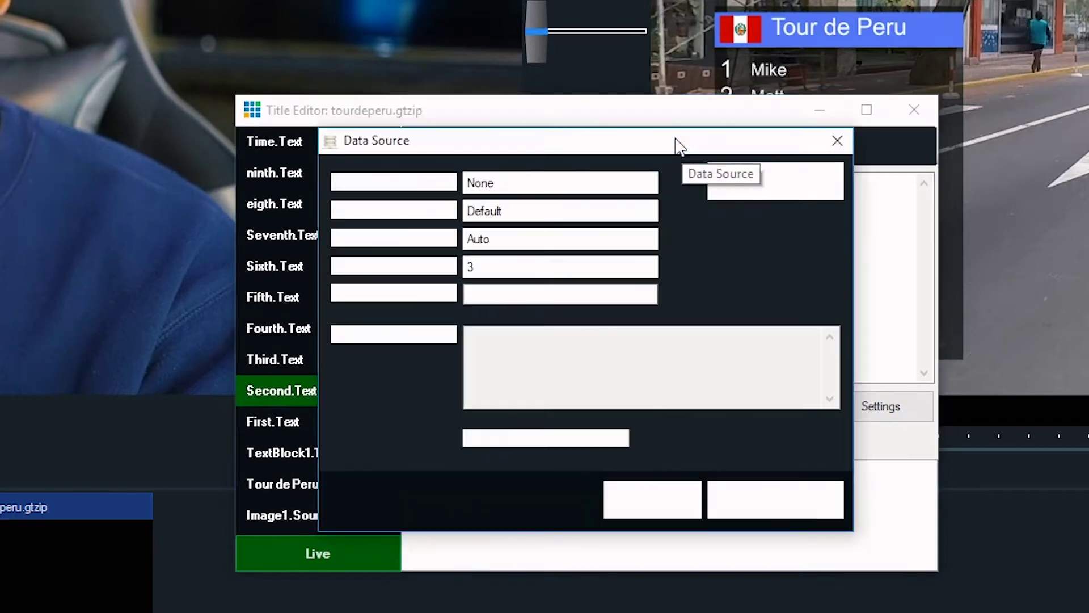
pyautogui.click(507, 213)
pyautogui.click(511, 182)
pyautogui.click(511, 182)
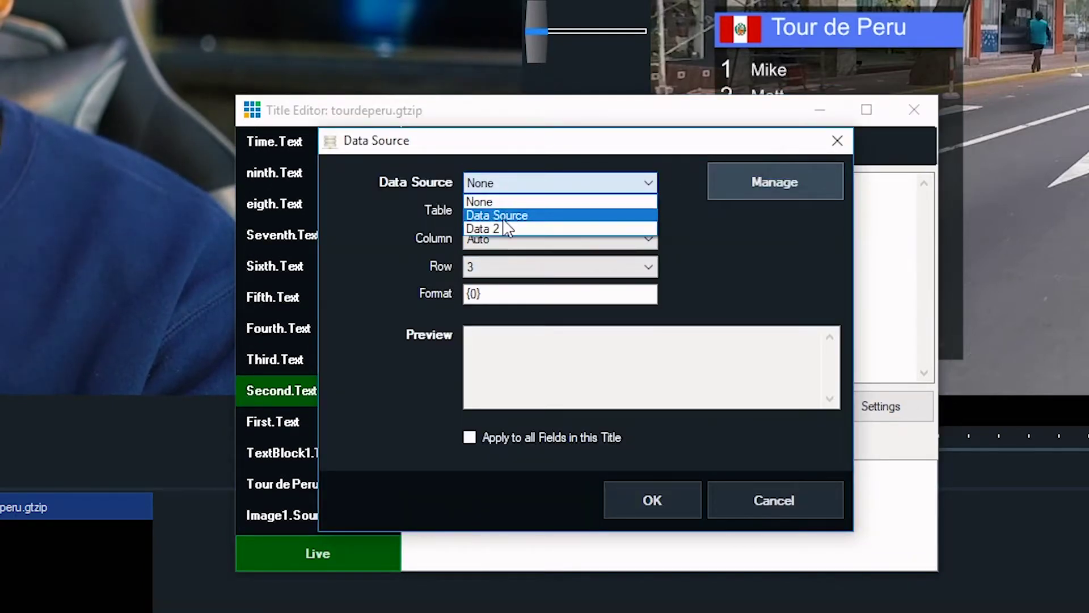
pyautogui.click(502, 228)
pyautogui.click(506, 212)
pyautogui.click(499, 241)
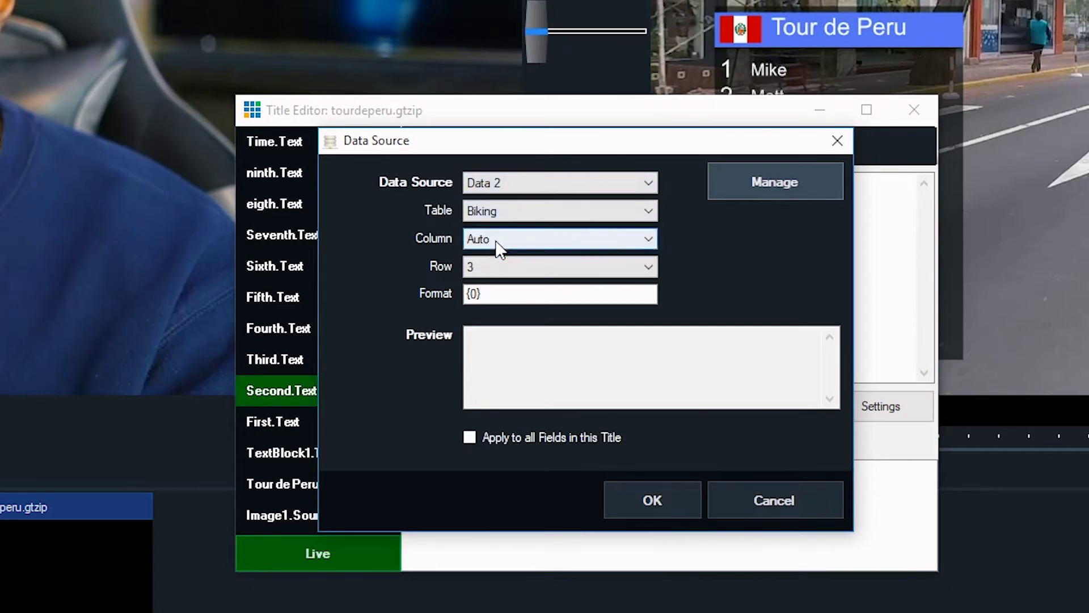
pyautogui.click(499, 241)
pyautogui.click(492, 282)
pyautogui.click(493, 268)
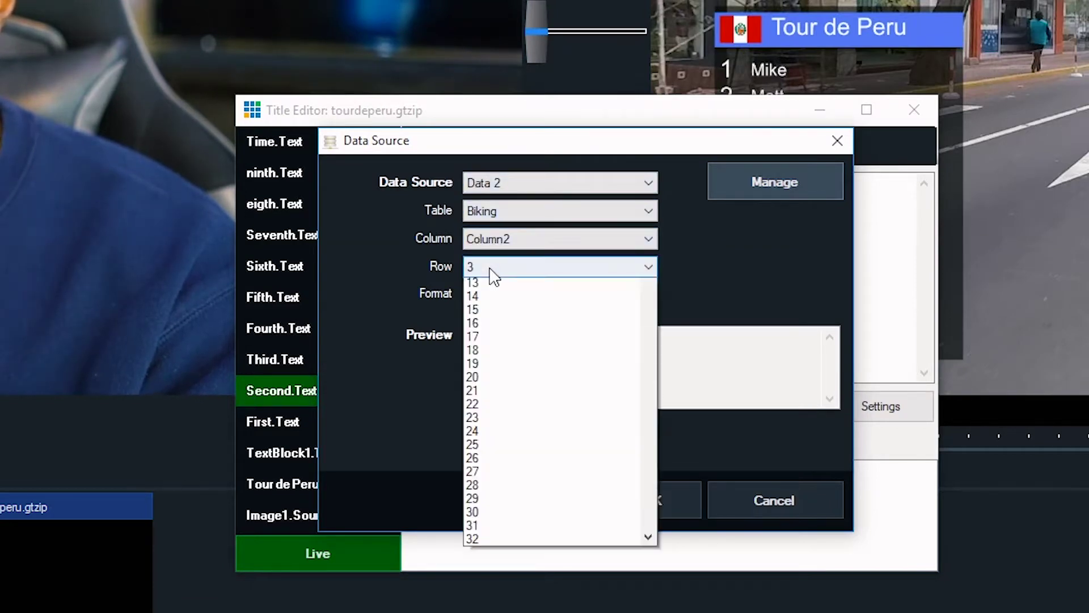
pyautogui.click(691, 368)
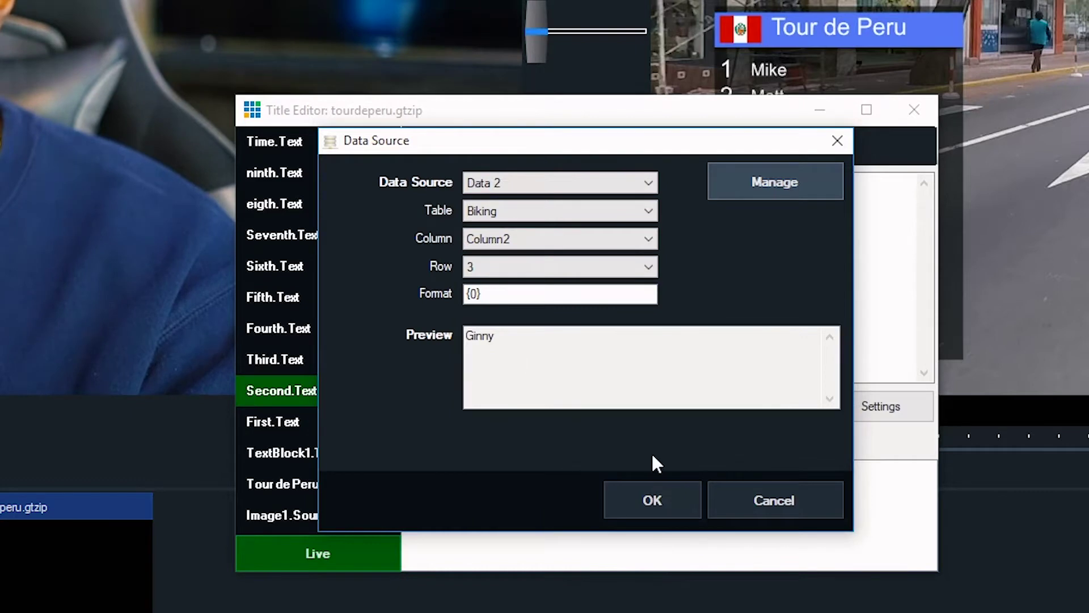
pyautogui.click(658, 496)
pyautogui.click(284, 360)
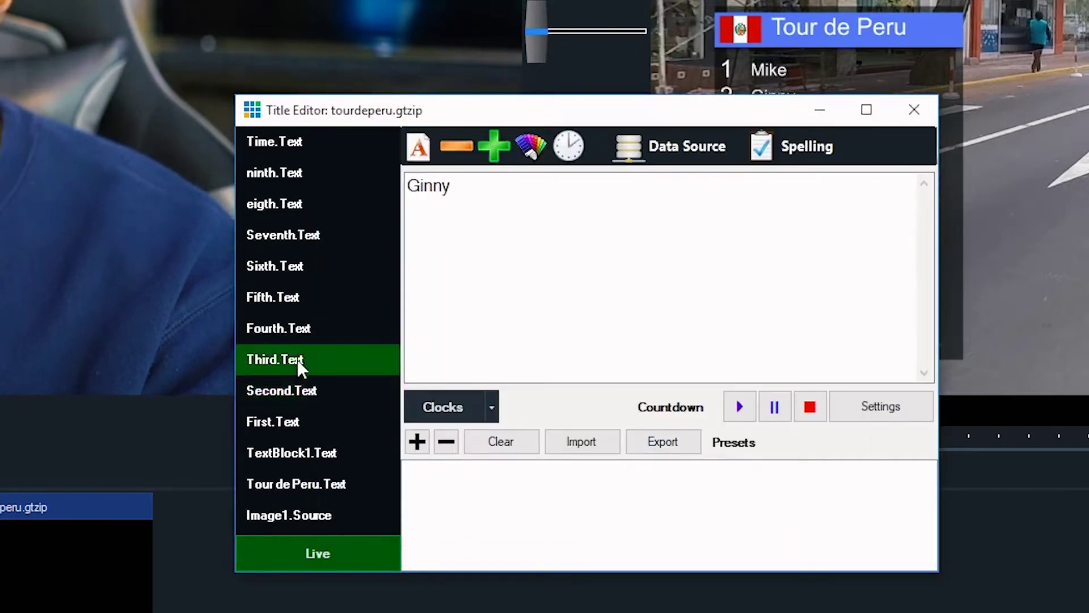
pyautogui.click(687, 144)
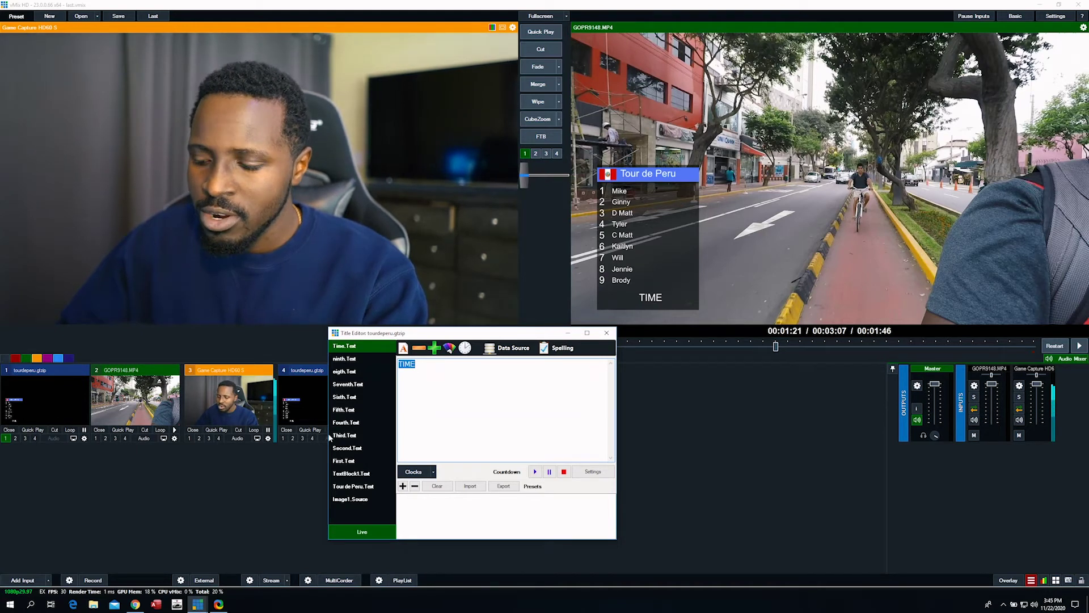
# - Delete the TIME placeholder from Time.Text and close the Title Editor
pyautogui.press('BackSpace')
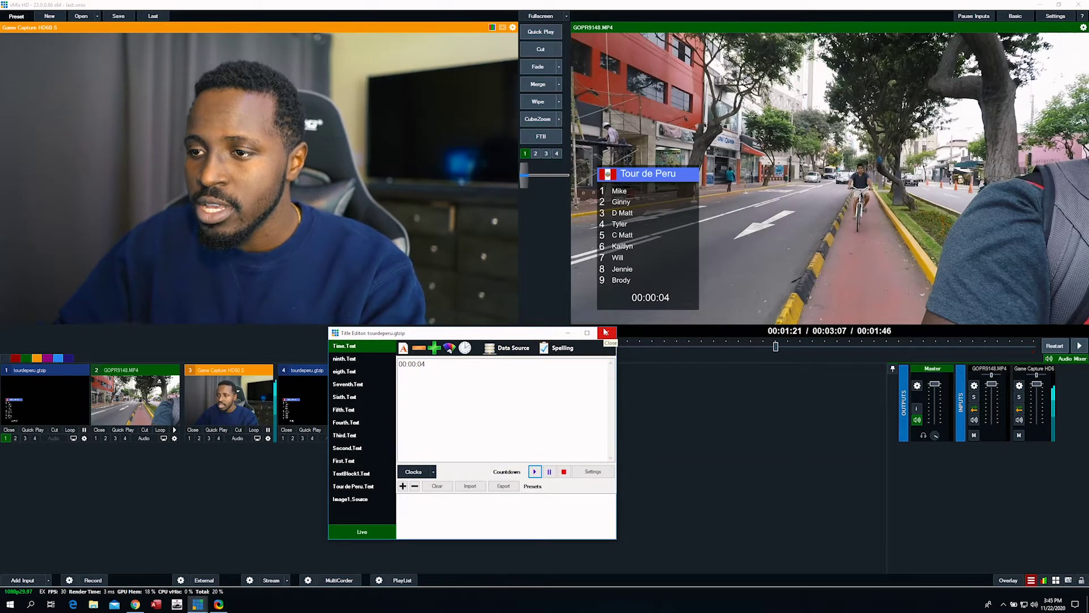
pyautogui.click(606, 332)
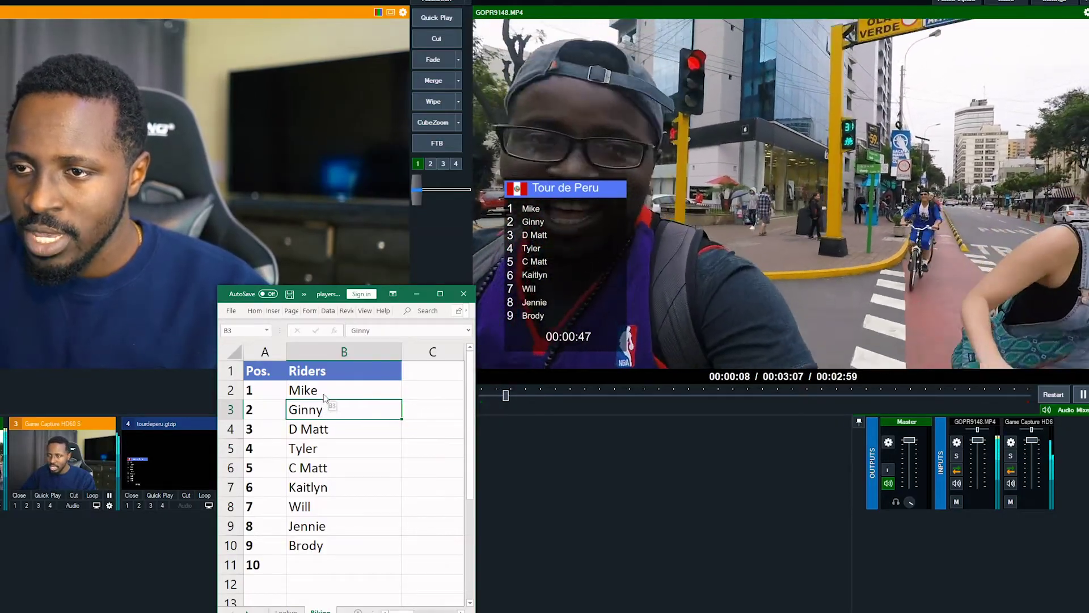
# - Drag Ginny, D Matt, Tyler and C Matt up the Riders column into places one to four
pyautogui.moveTo(324, 420)
pyautogui.mouseDown()
pyautogui.moveTo(323, 390)
pyautogui.moveTo(333, 400)
pyautogui.mouseUp()
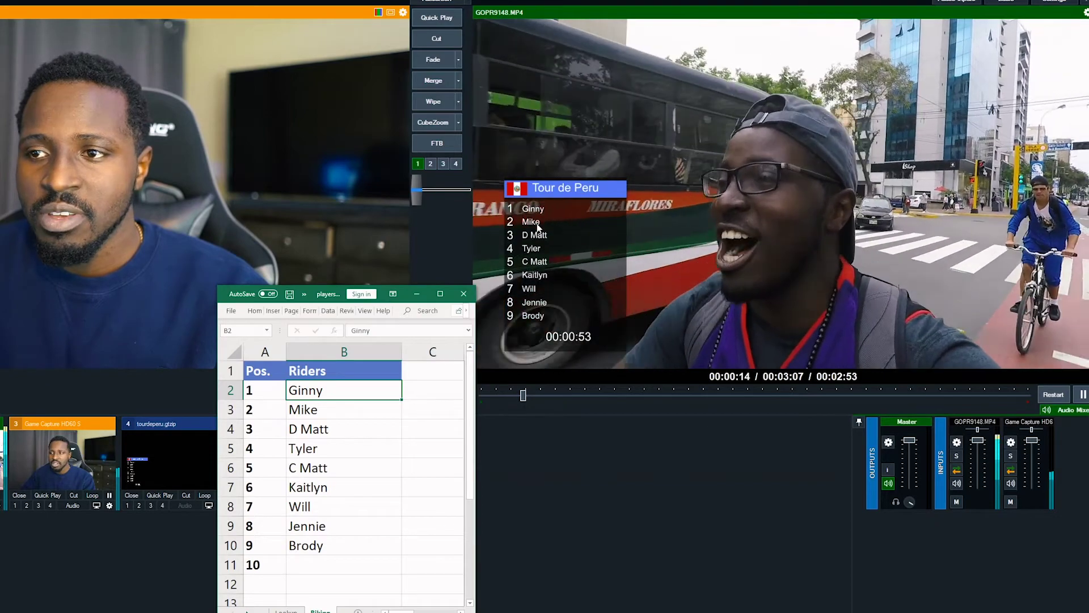
pyautogui.click(595, 395)
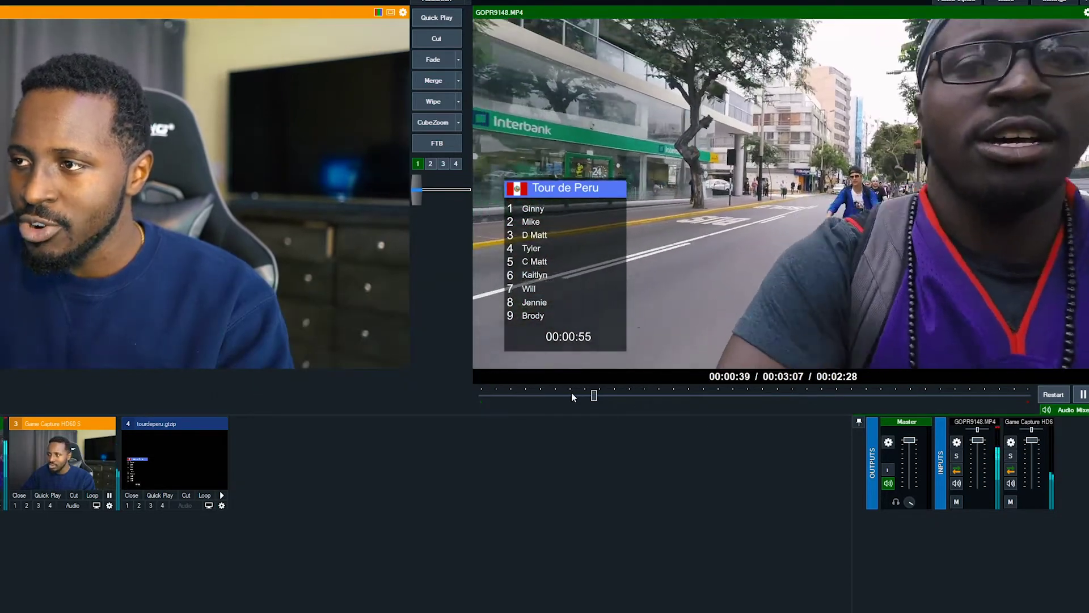
pyautogui.hotkey('alt', 'Tab')
pyautogui.click(327, 436)
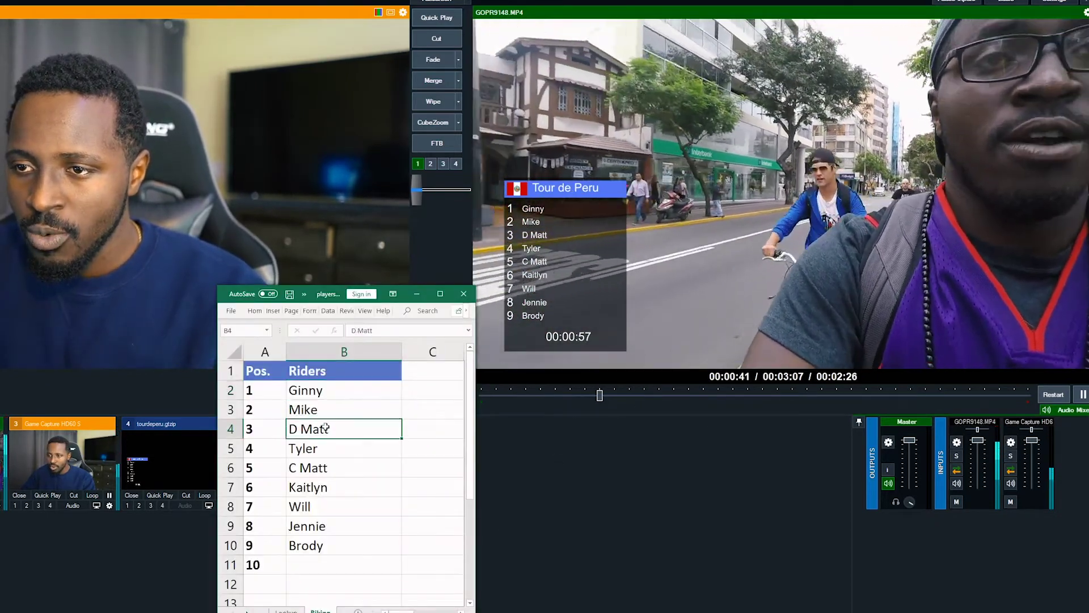
pyautogui.moveTo(326, 438); pyautogui.dragTo(335, 406)
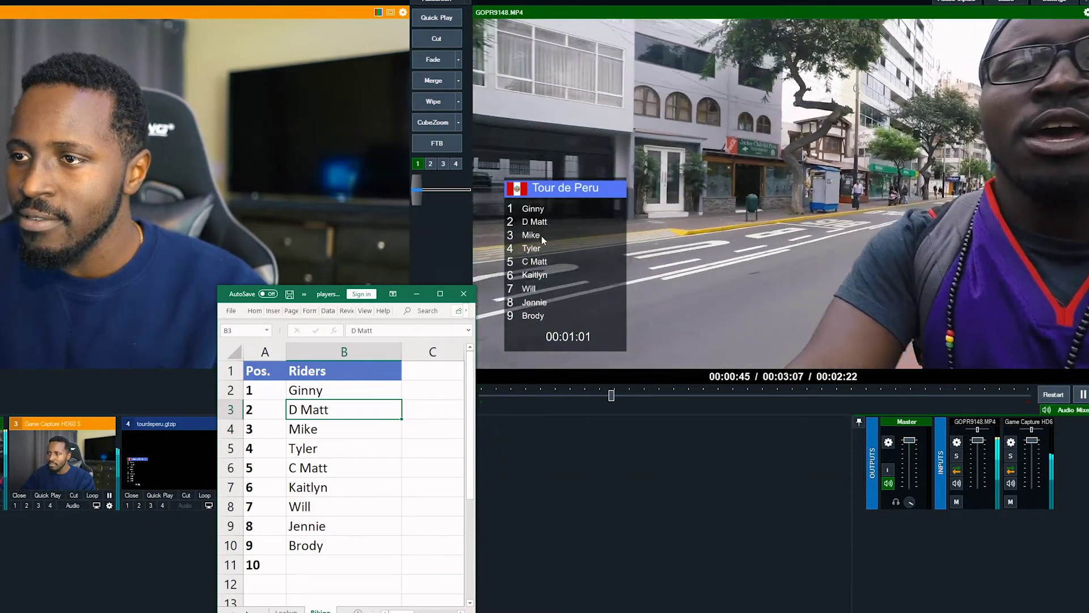
pyautogui.click(324, 452)
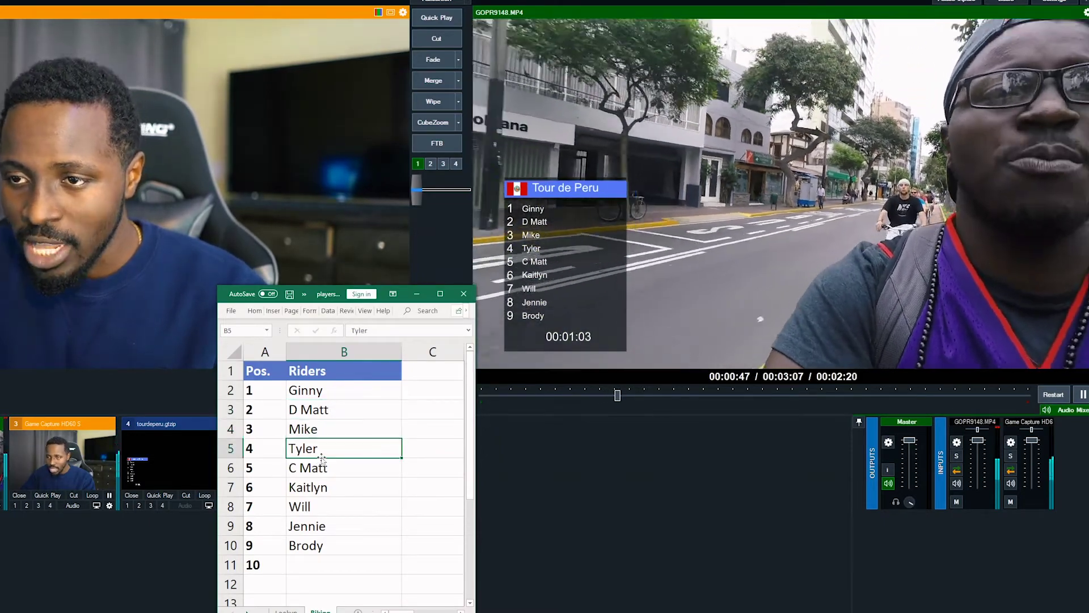
pyautogui.moveTo(327, 439); pyautogui.dragTo(336, 426)
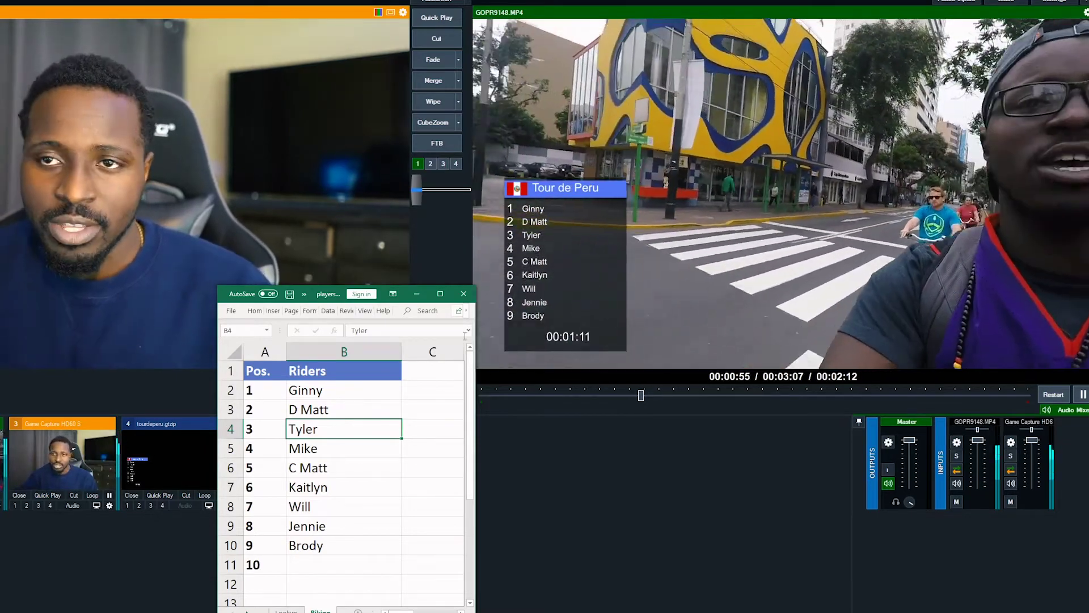
pyautogui.click(325, 468)
pyautogui.moveTo(334, 476); pyautogui.dragTo(327, 442)
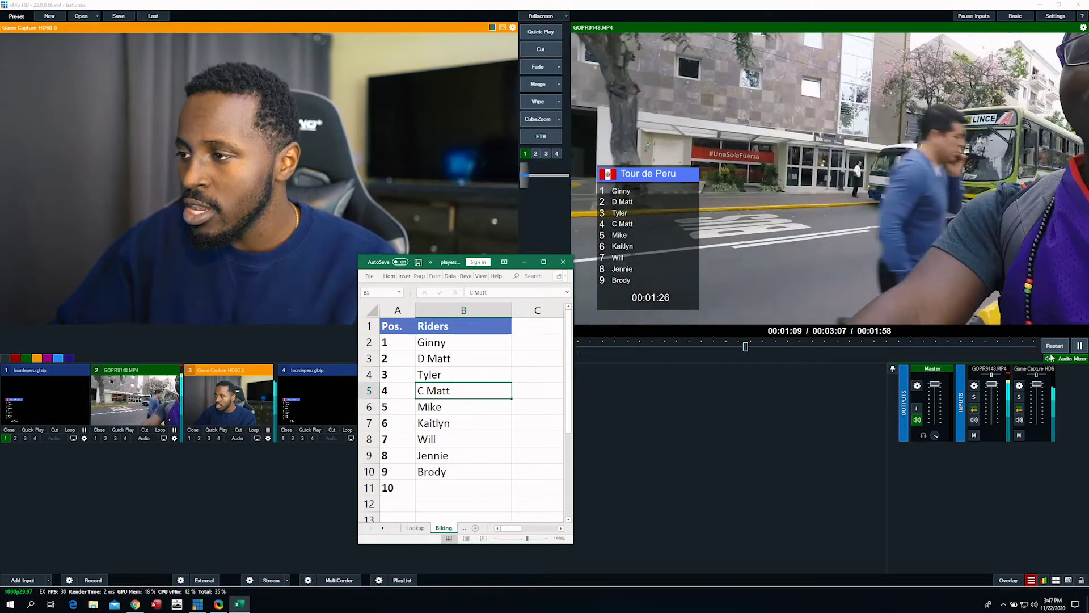
# - Pause the GOPR9148 cycling clip
pyautogui.click(1079, 346)
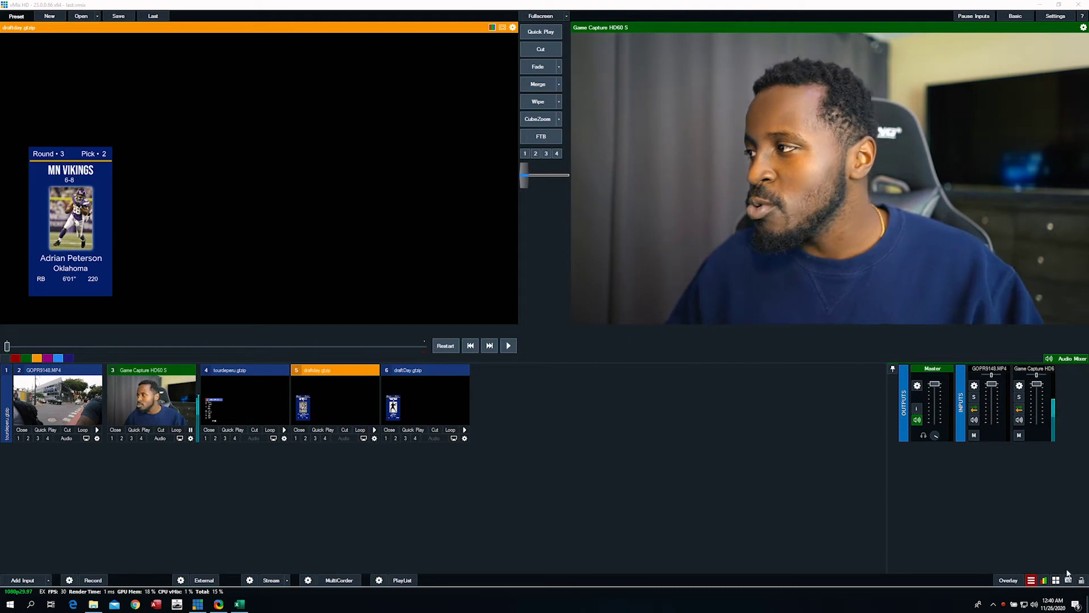
# - Bring up the playersLookup spreadsheet and clear the Name column filter
pyautogui.click(238, 604)
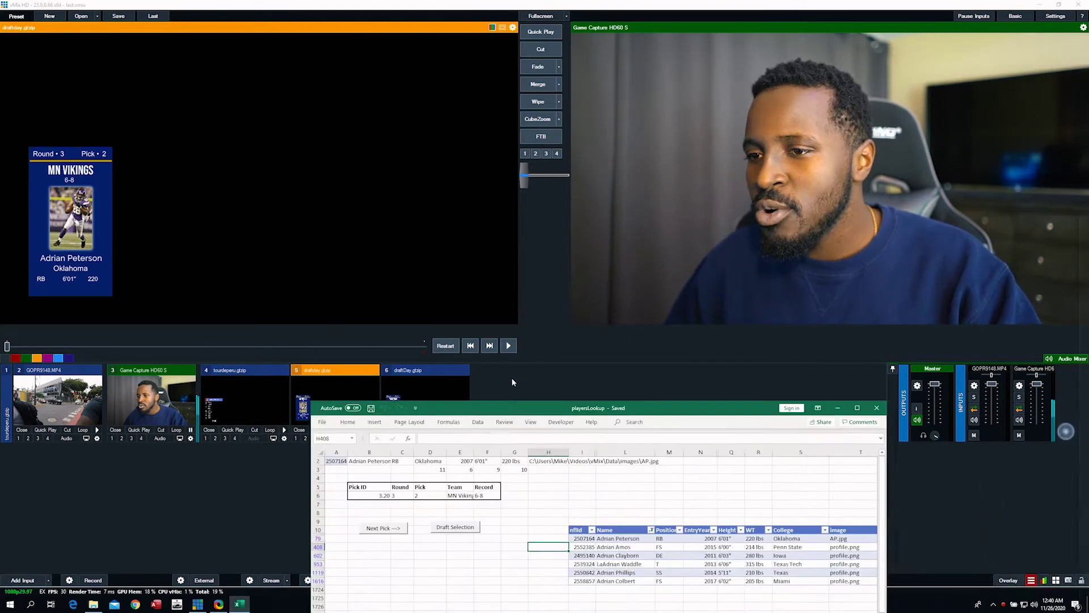
pyautogui.moveTo(558, 392); pyautogui.dragTo(538, 341)
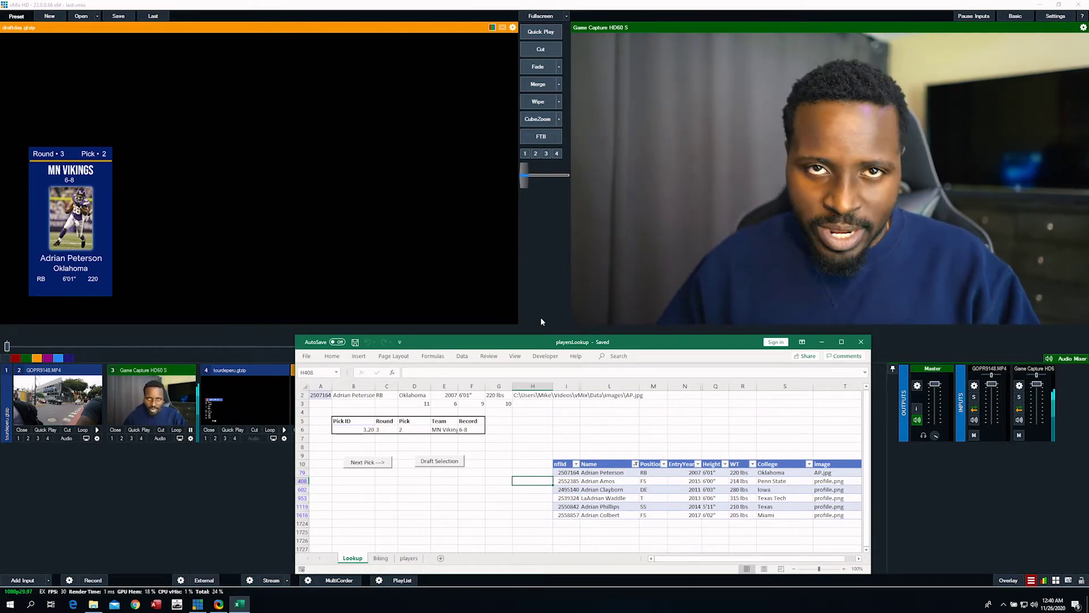
pyautogui.click(636, 463)
pyautogui.click(573, 292)
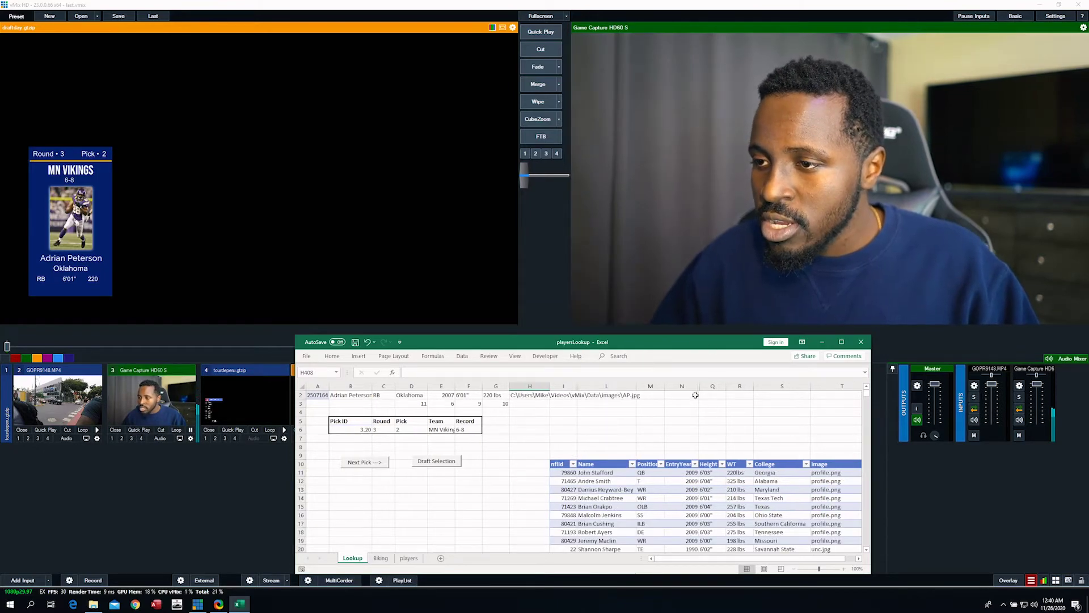
# - Maximize the spreadsheet, scroll through the full player list, then restore the smaller window
pyautogui.click(839, 343)
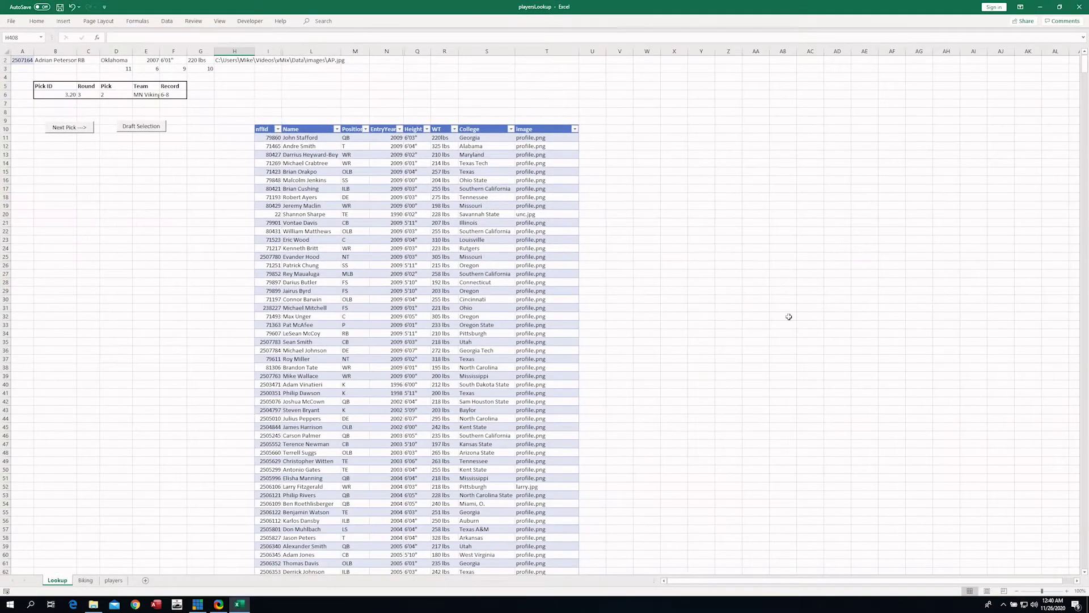
pyautogui.scroll(-3, 446, 301)
pyautogui.scroll(-16, 447, 301)
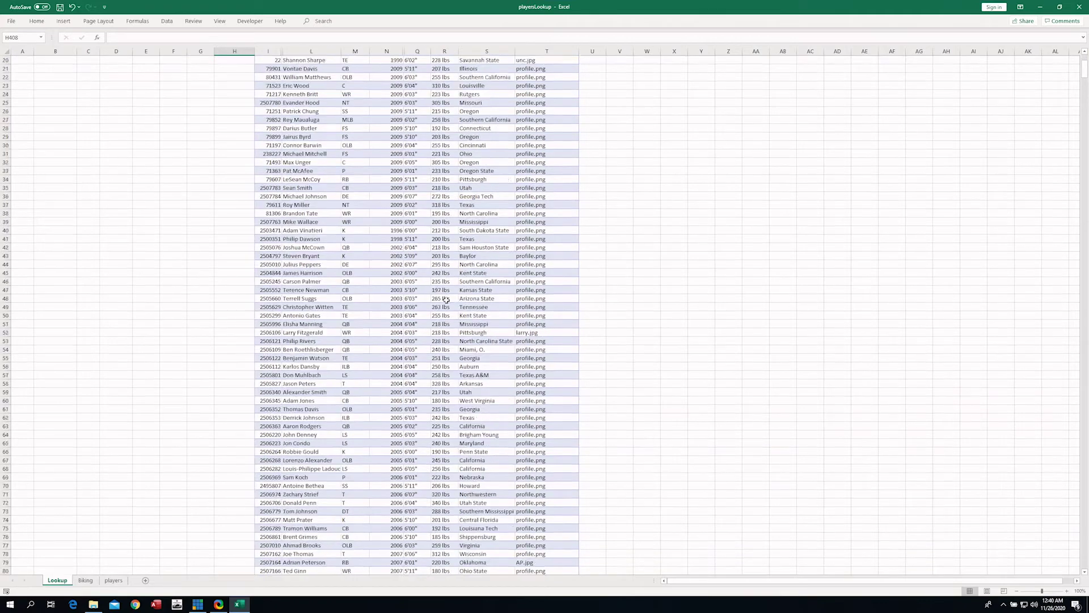
pyautogui.scroll(13, 446, 298)
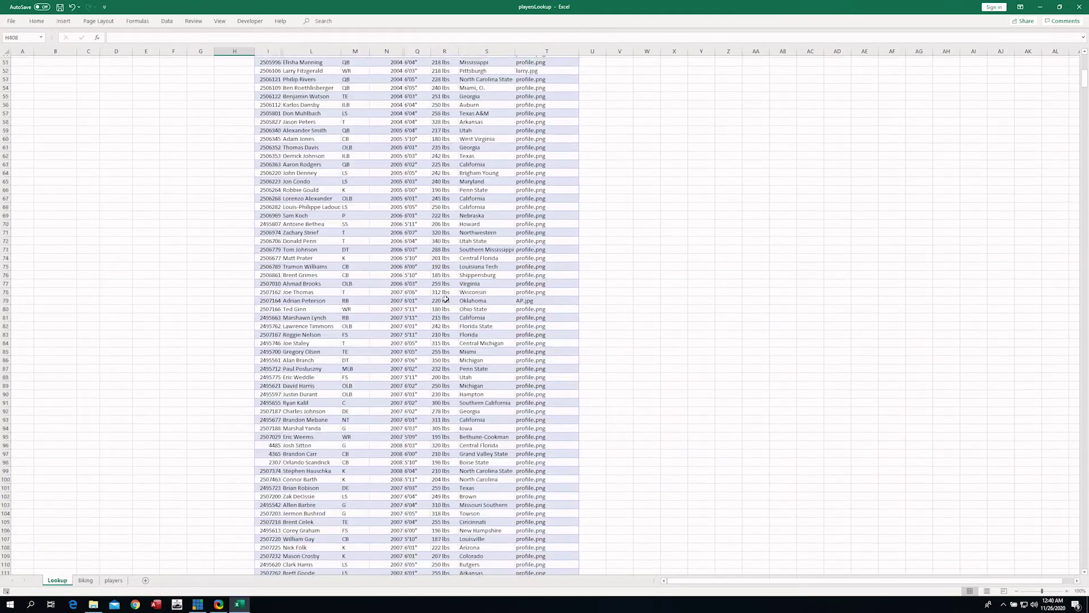
pyautogui.scroll(6, 446, 299)
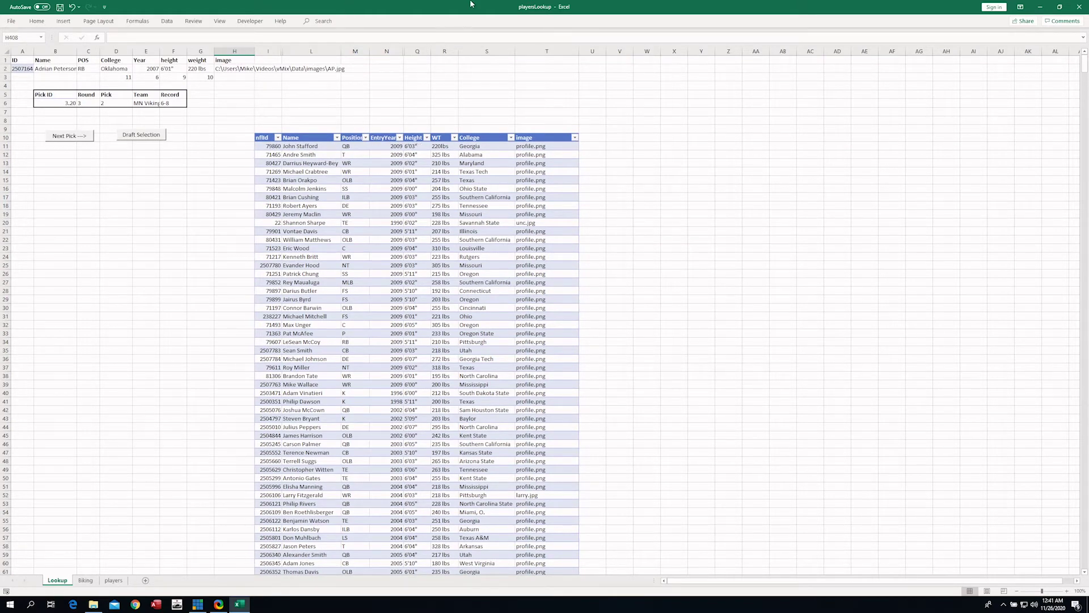
pyautogui.moveTo(471, 4); pyautogui.dragTo(667, 235)
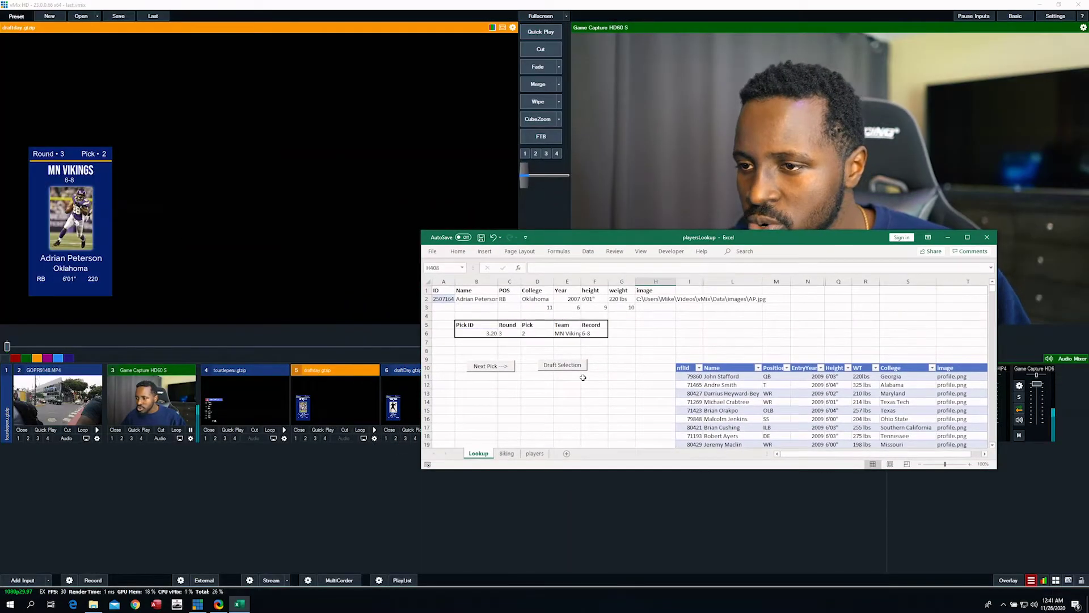
# - Draft Malcolm Jenkins as the current pick and inspect the B2 VLOOKUP formula
pyautogui.scroll(1, 624, 392)
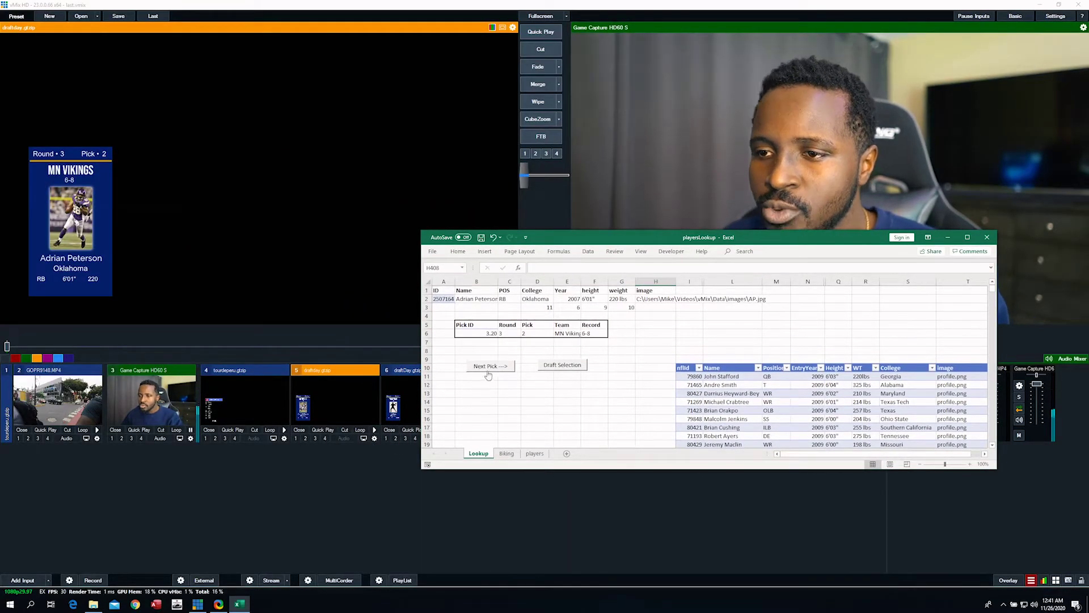
pyautogui.click(690, 419)
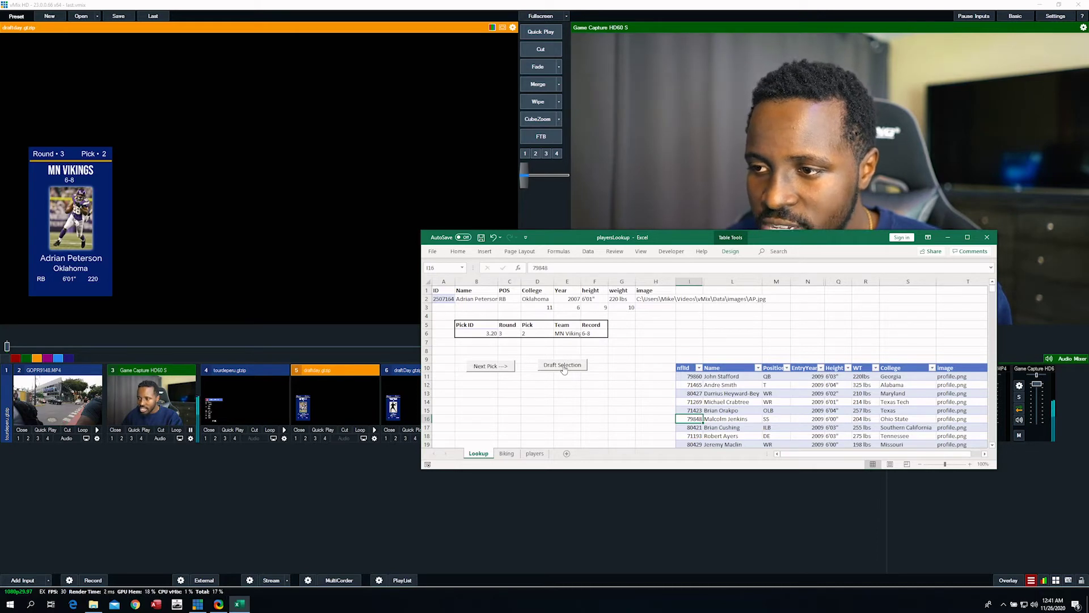
pyautogui.click(563, 367)
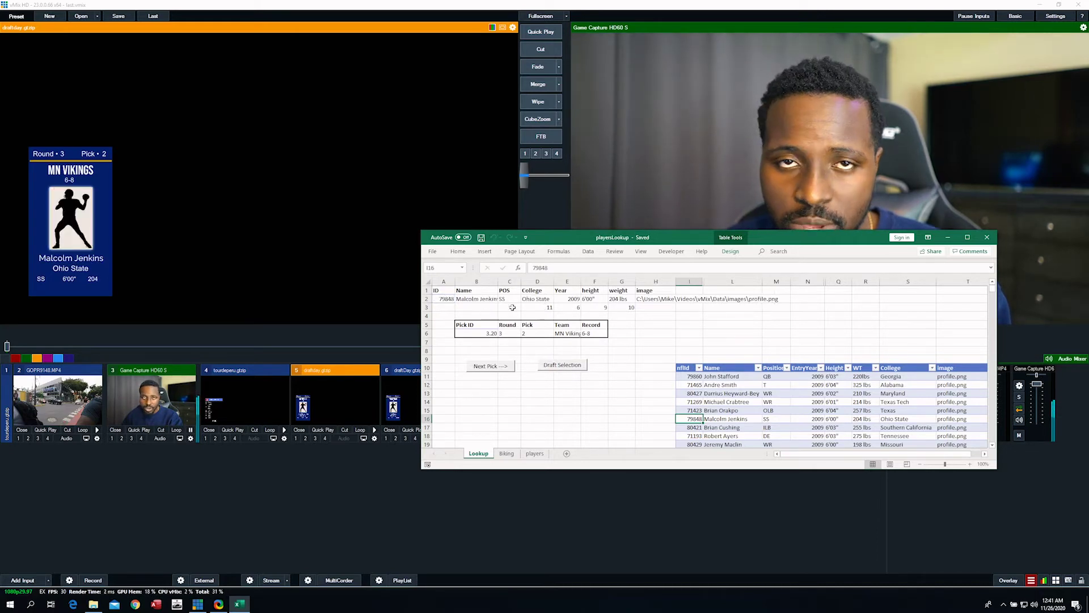
pyautogui.click(486, 299)
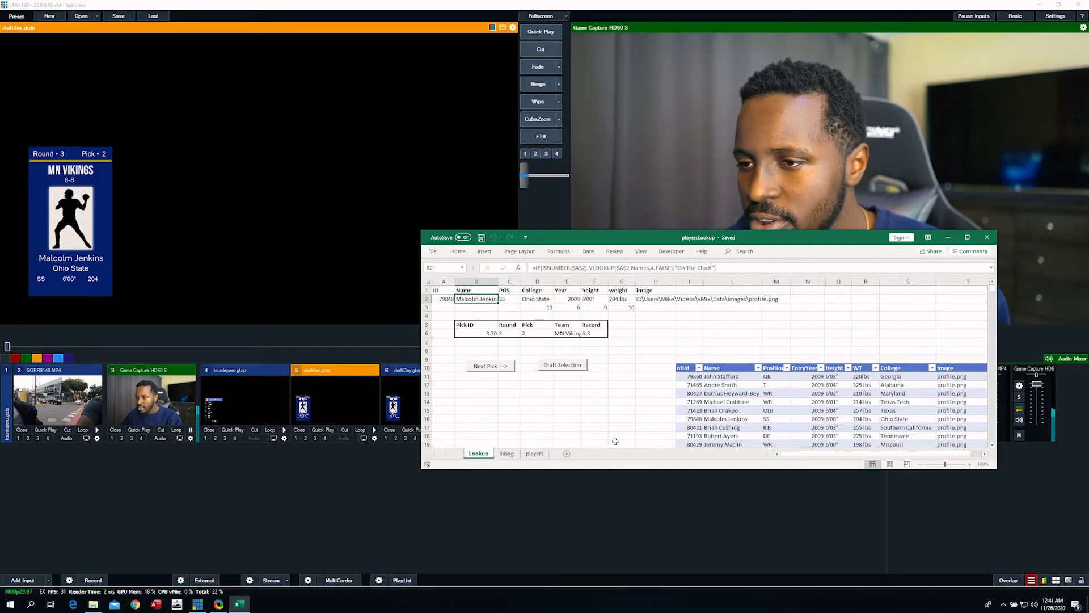
pyautogui.click(506, 453)
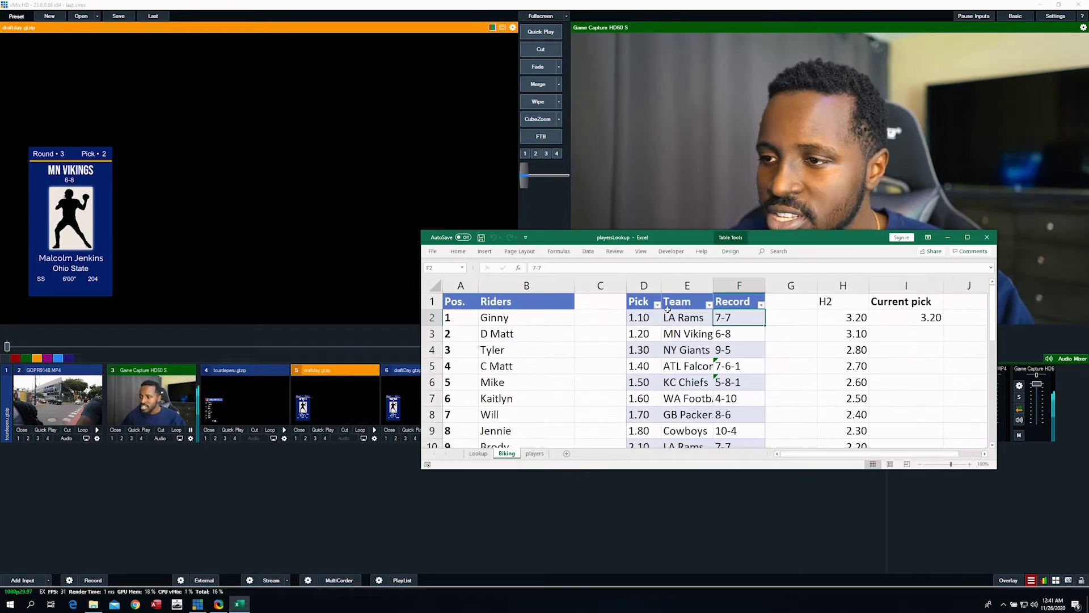
pyautogui.scroll(6, 648, 334)
pyautogui.scroll(2, 648, 334)
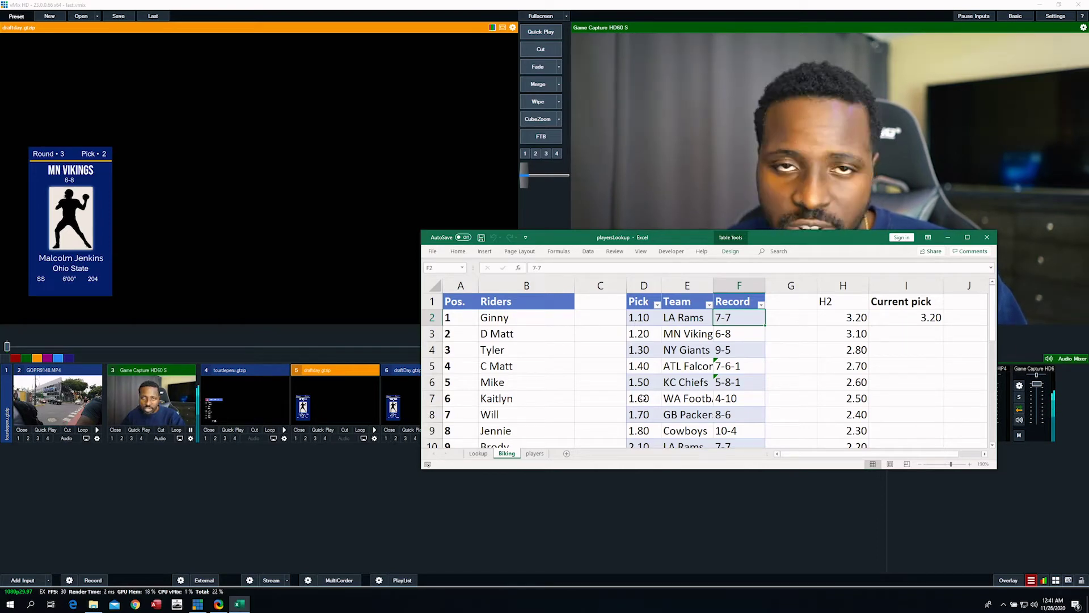
pyautogui.scroll(-5, 643, 398)
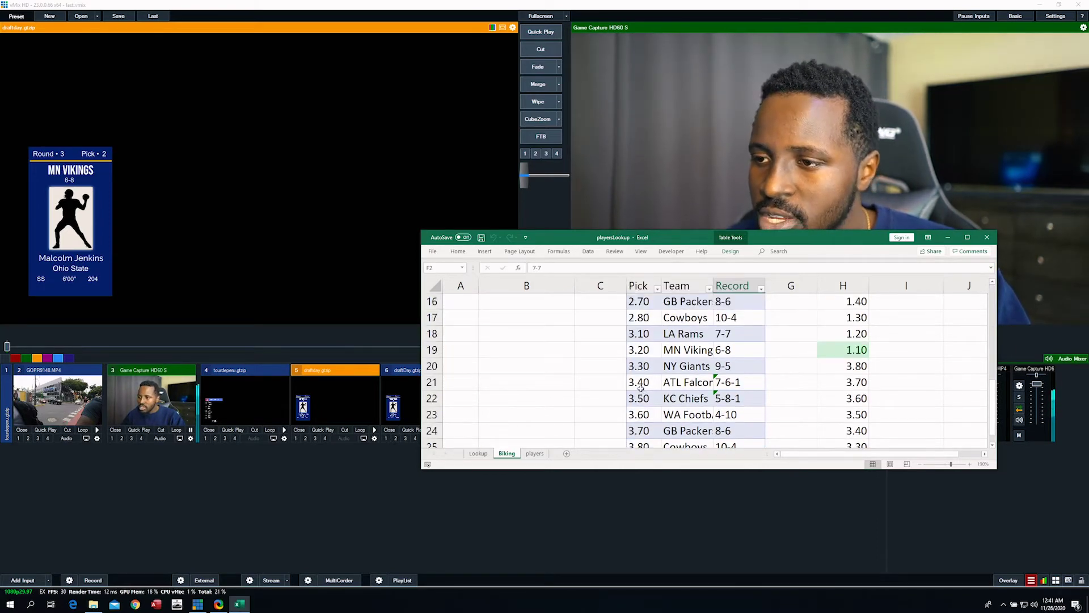
pyautogui.scroll(5, 651, 386)
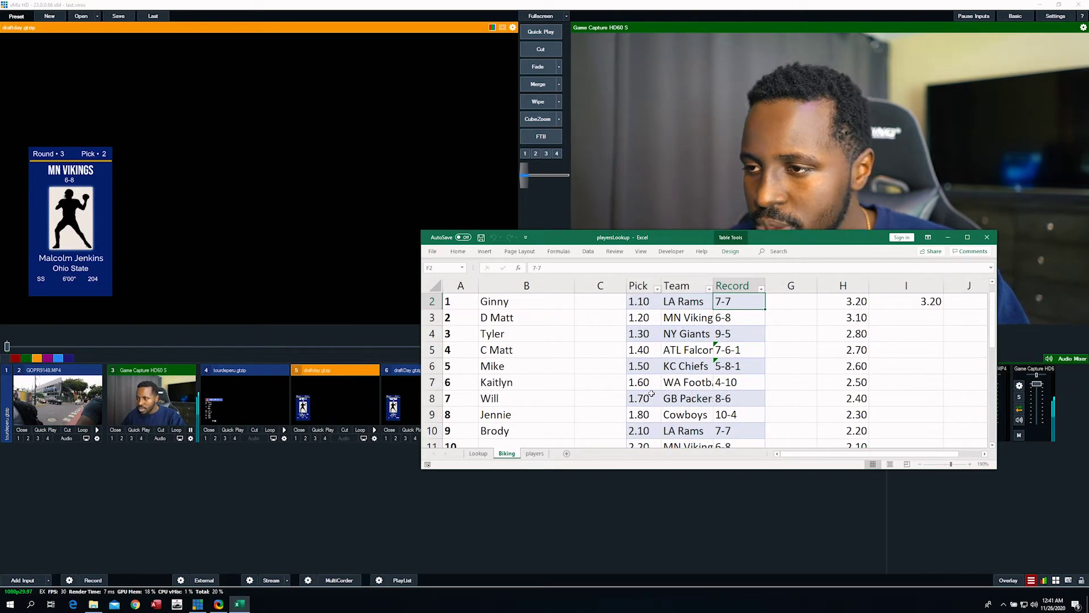
pyautogui.scroll(-2, 651, 393)
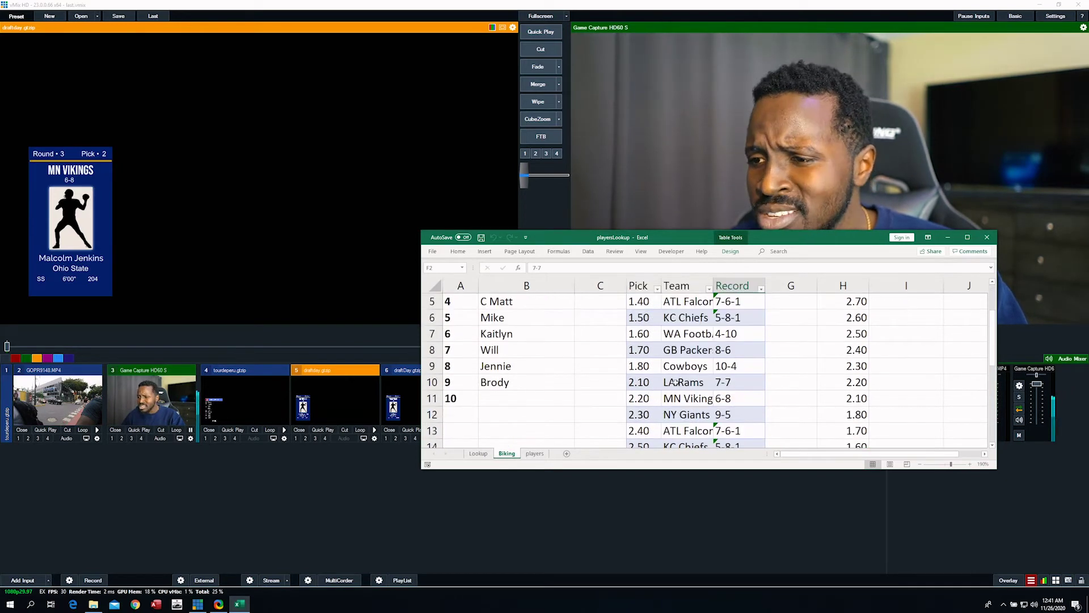
pyautogui.scroll(2, 677, 359)
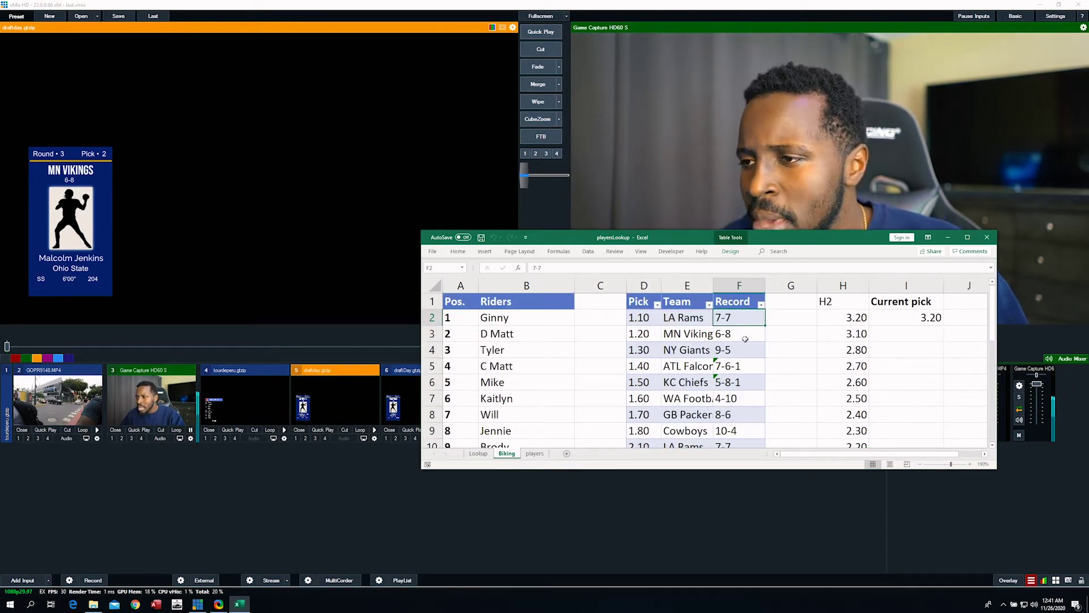
pyautogui.click(477, 454)
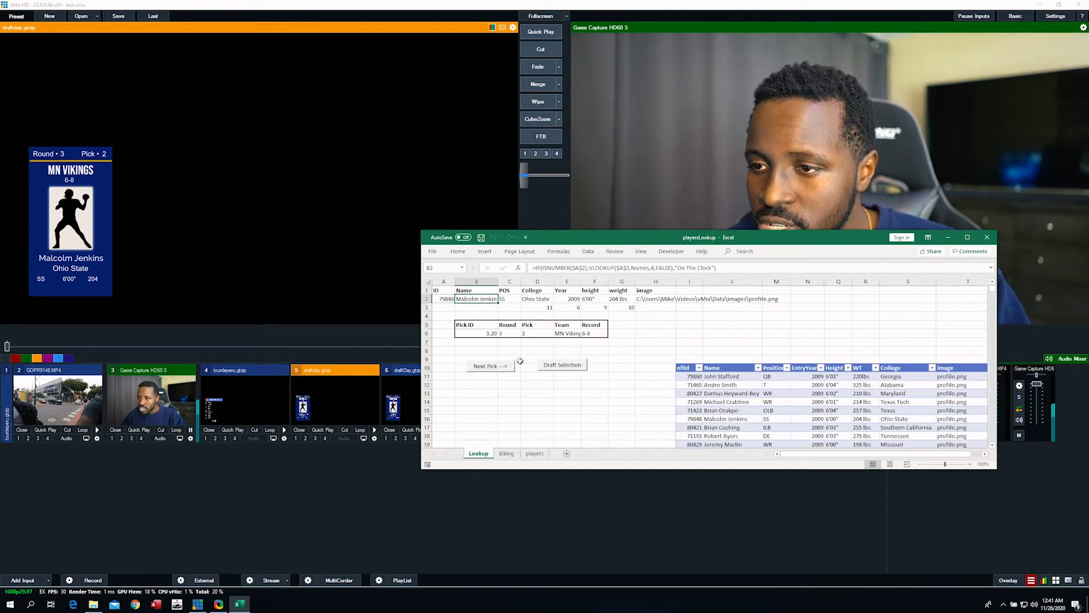
# - Advance the draft five picks and reset the card to On The Clock with no player selected
pyautogui.click(499, 366)
pyautogui.click(500, 367)
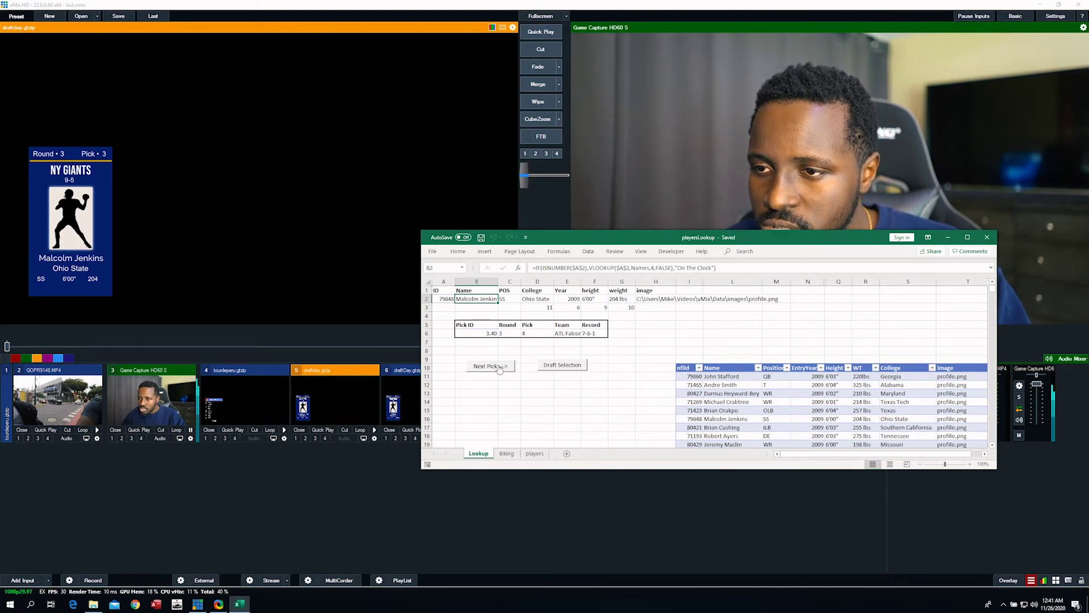
pyautogui.click(499, 367)
pyautogui.click(499, 366)
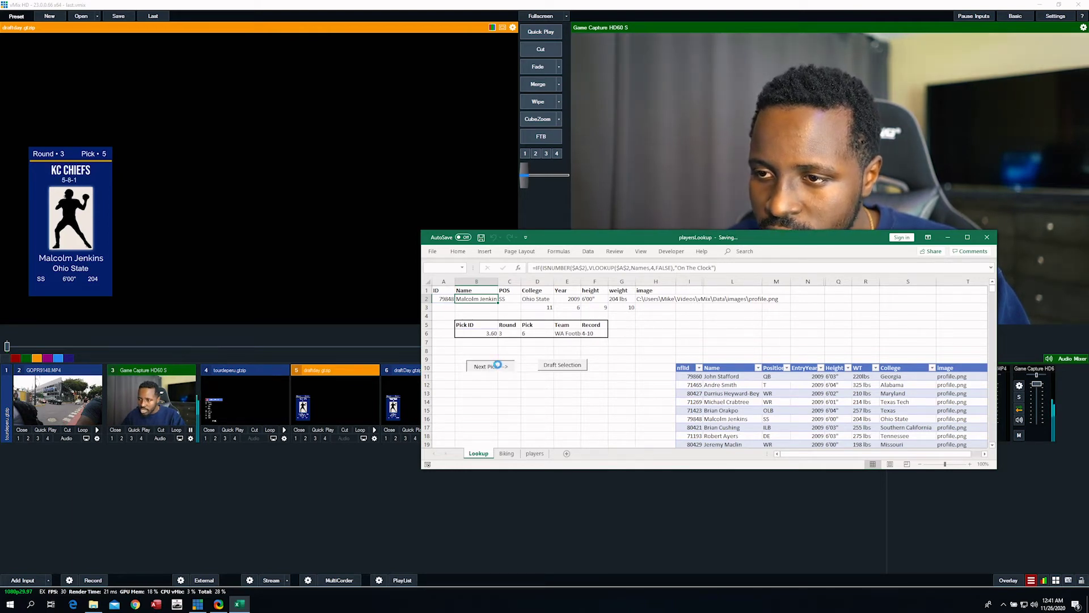
pyautogui.click(497, 366)
pyautogui.click(495, 367)
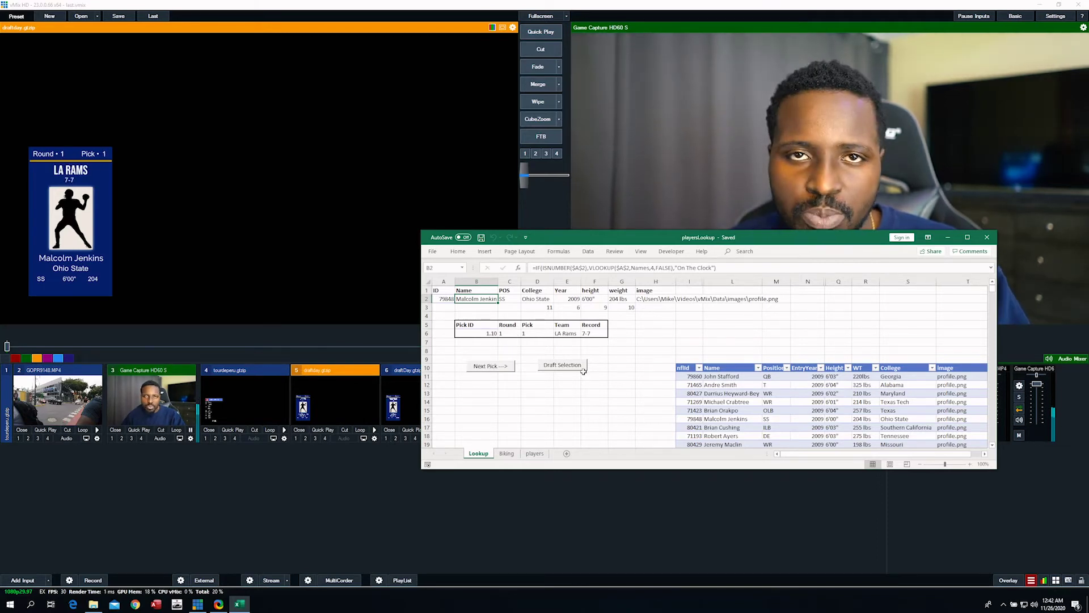
pyautogui.click(577, 394)
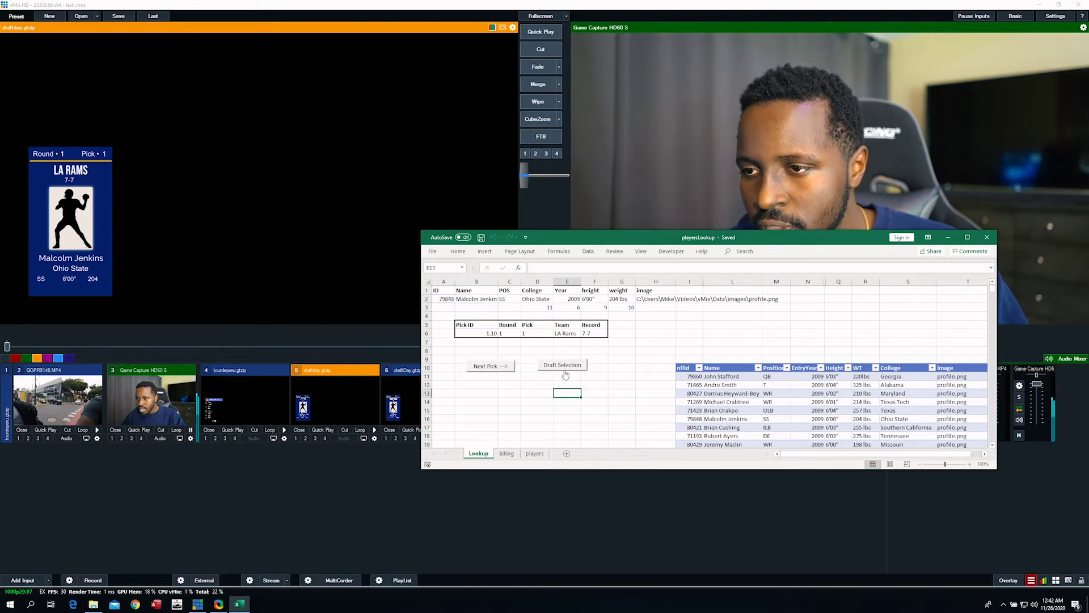
pyautogui.click(573, 366)
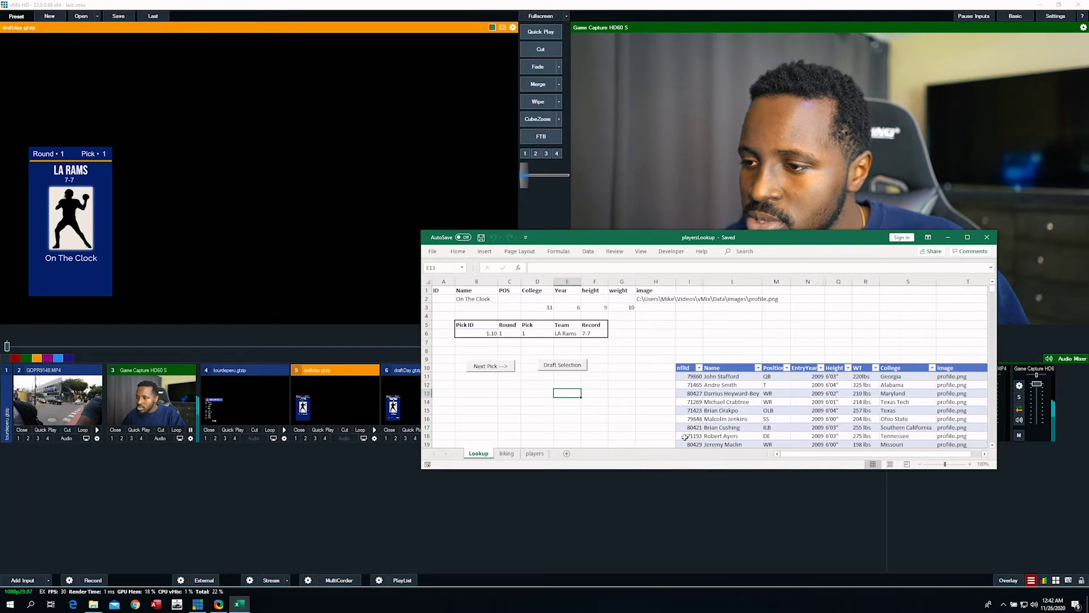
# - Draft Jeremy Maclin (Missouri, WR) onto the LA Rams card, then move the spreadsheet lower
pyautogui.click(689, 445)
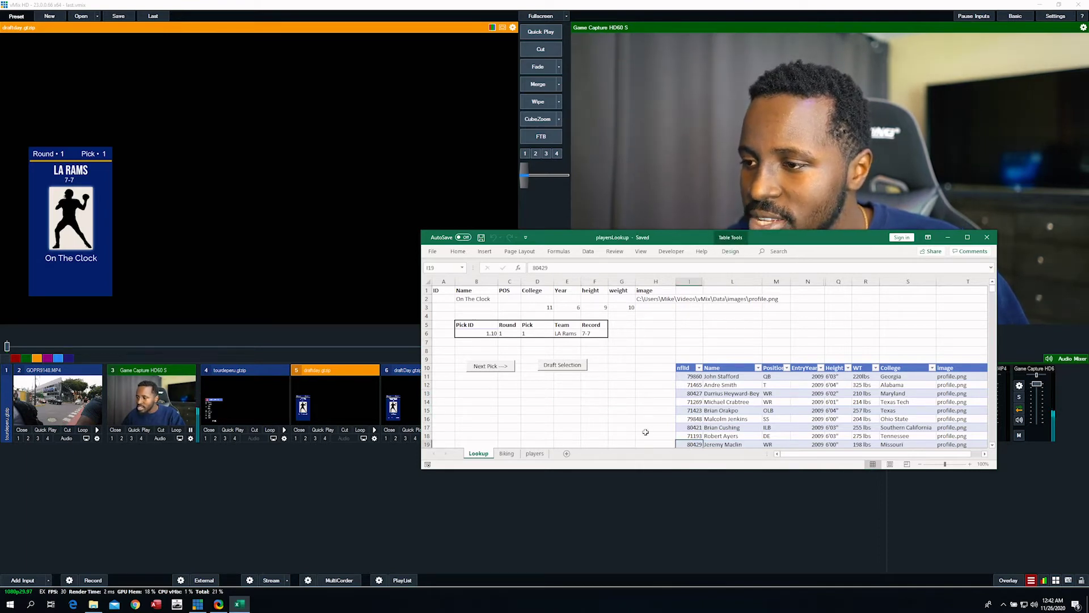
pyautogui.scroll(-1, 651, 429)
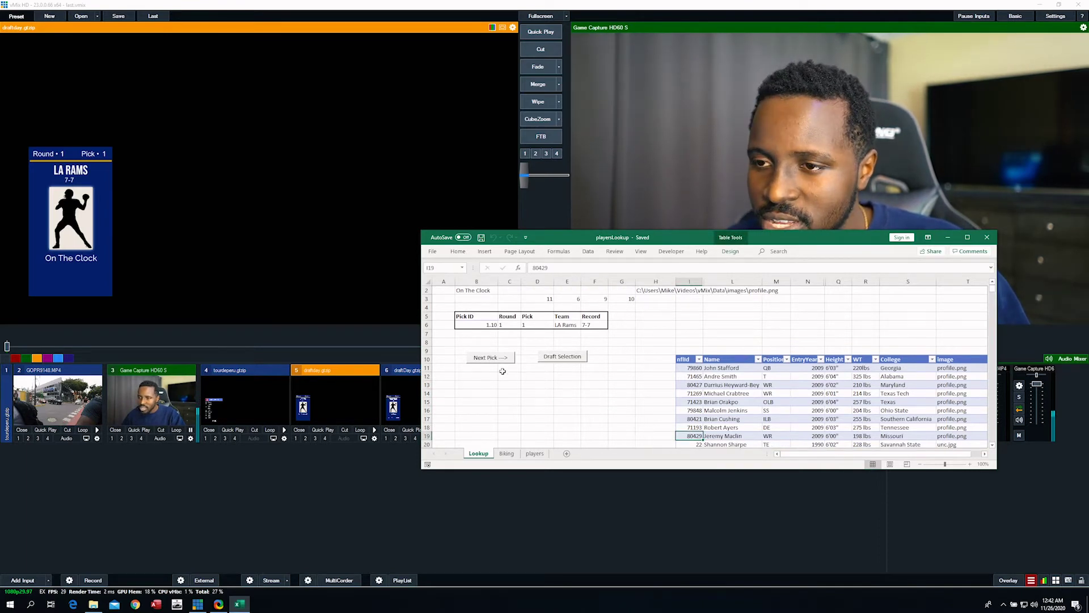
pyautogui.click(560, 359)
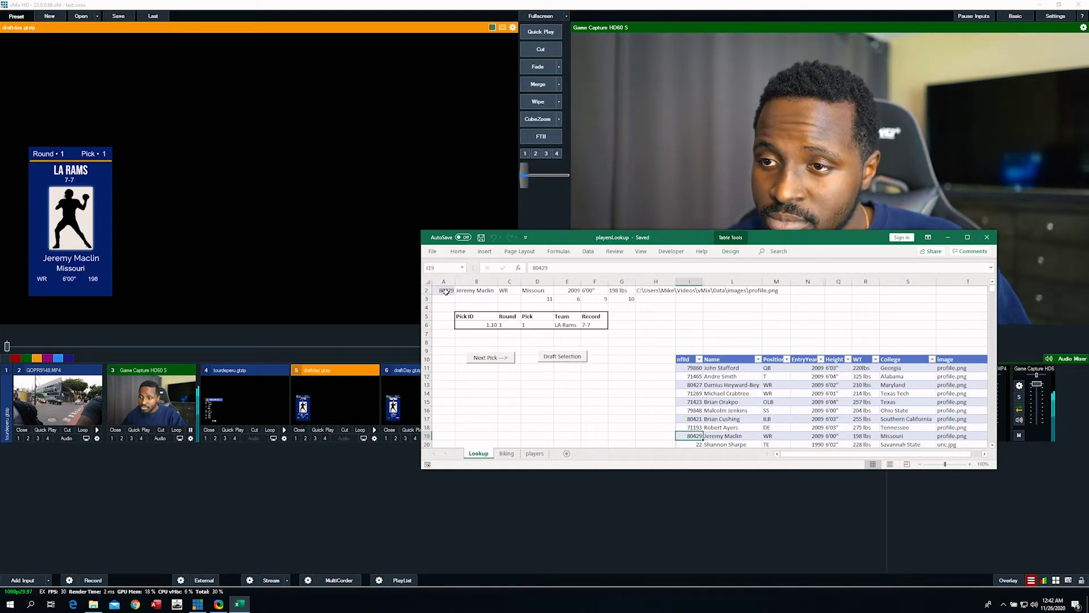
pyautogui.moveTo(555, 229); pyautogui.dragTo(610, 446)
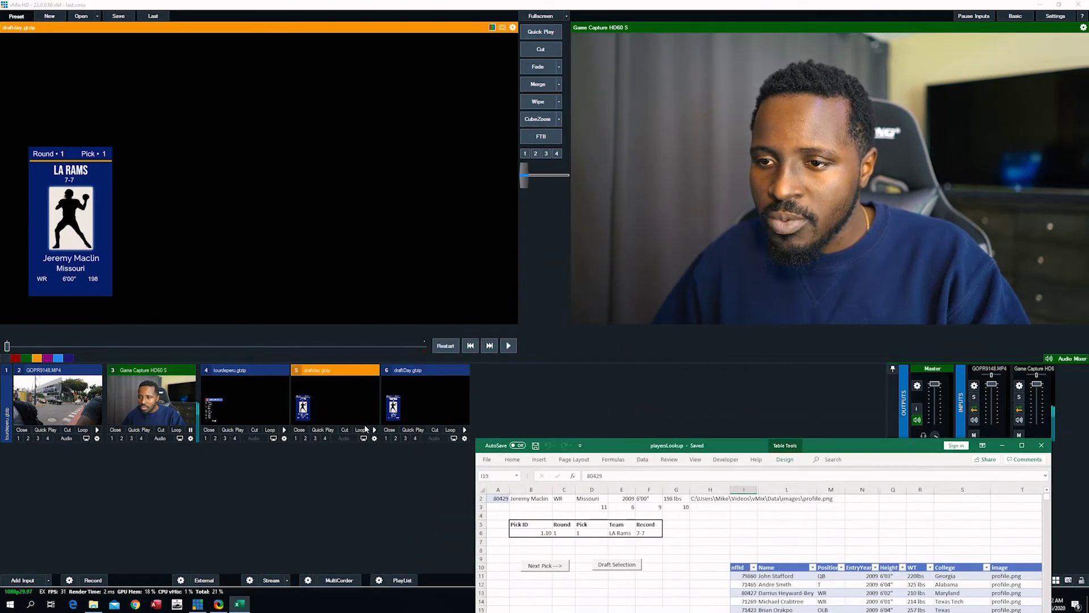
# - Overlay the draft card on the live output and advance to the MN Vikings pick, On The Clock
pyautogui.click(295, 438)
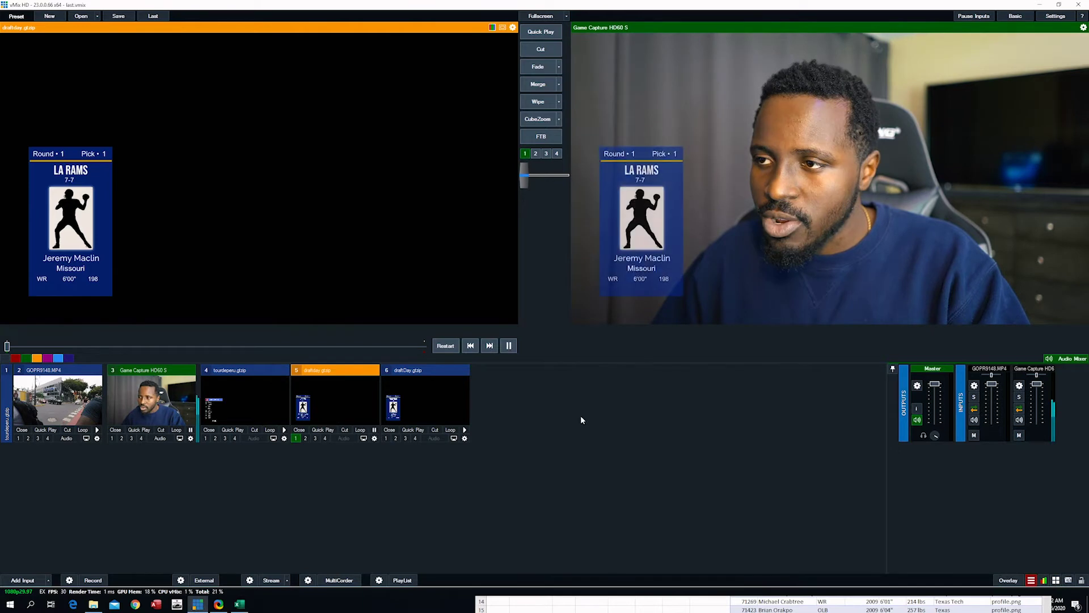
pyautogui.click(687, 609)
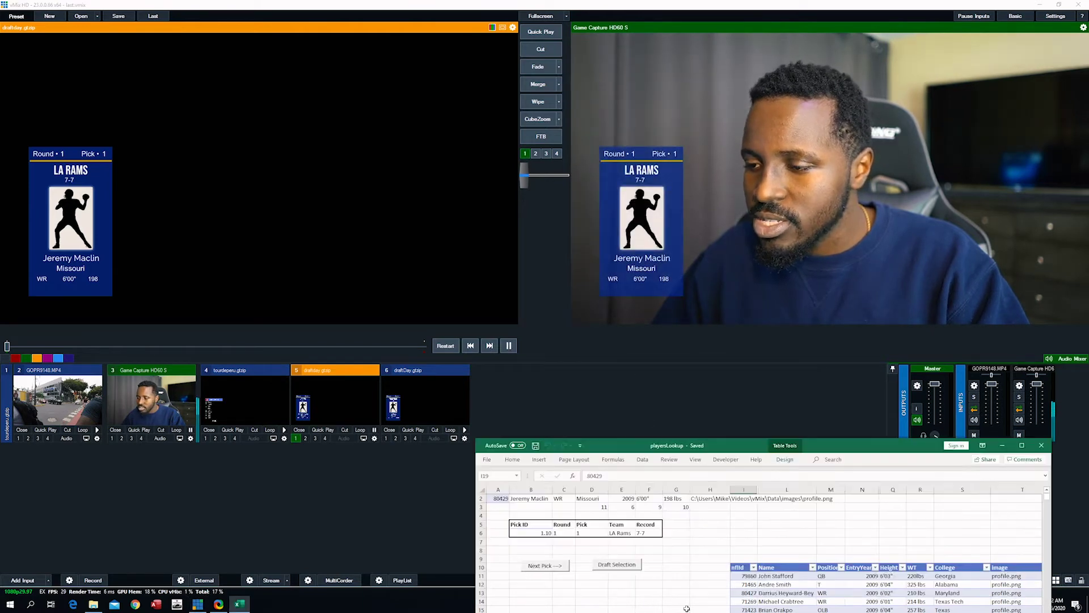
pyautogui.moveTo(721, 448); pyautogui.dragTo(260, 93)
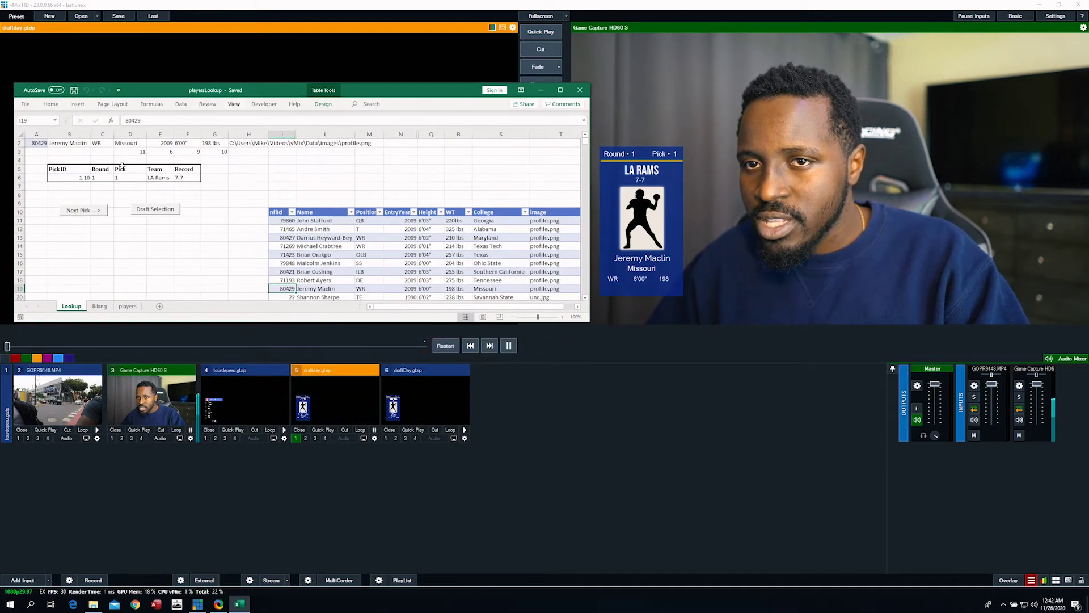
pyautogui.click(90, 211)
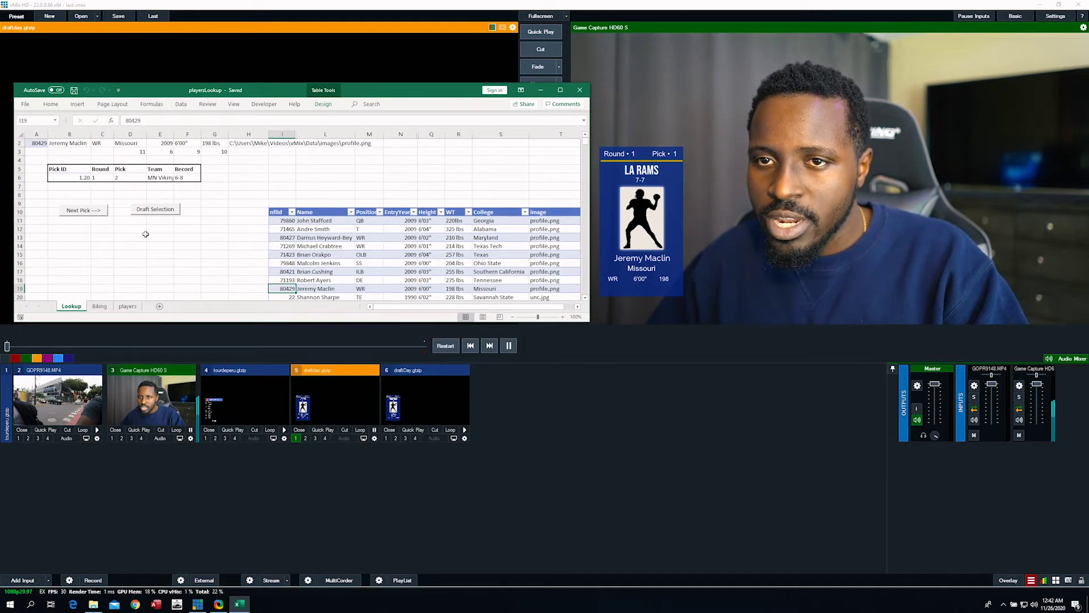
pyautogui.click(160, 209)
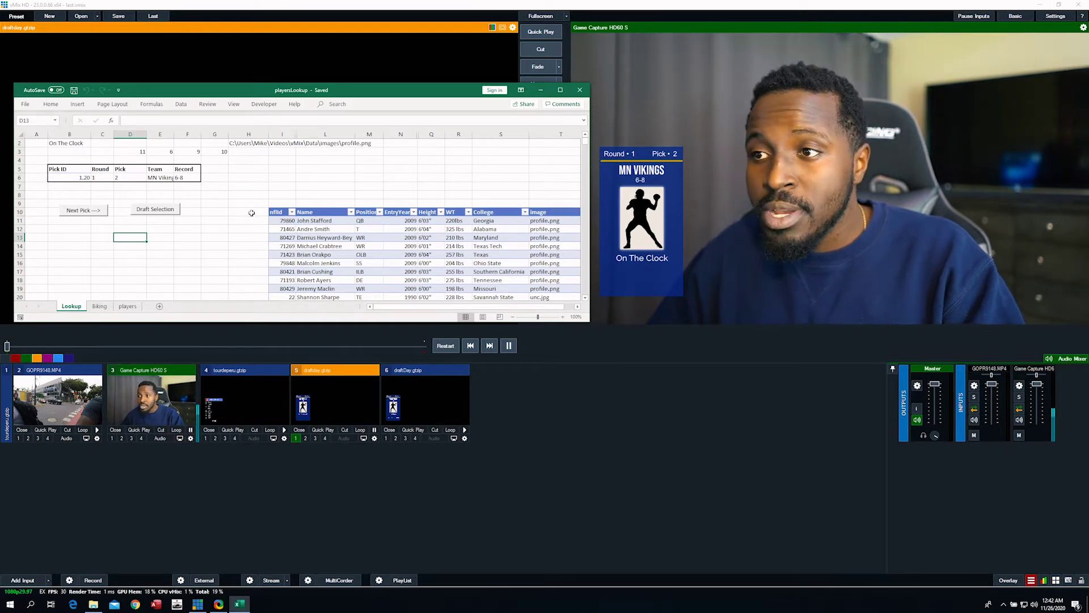
# - Filter player names for Adrian and draft Adrian Peterson as the Vikings' Round 1 Pick 2
pyautogui.click(350, 212)
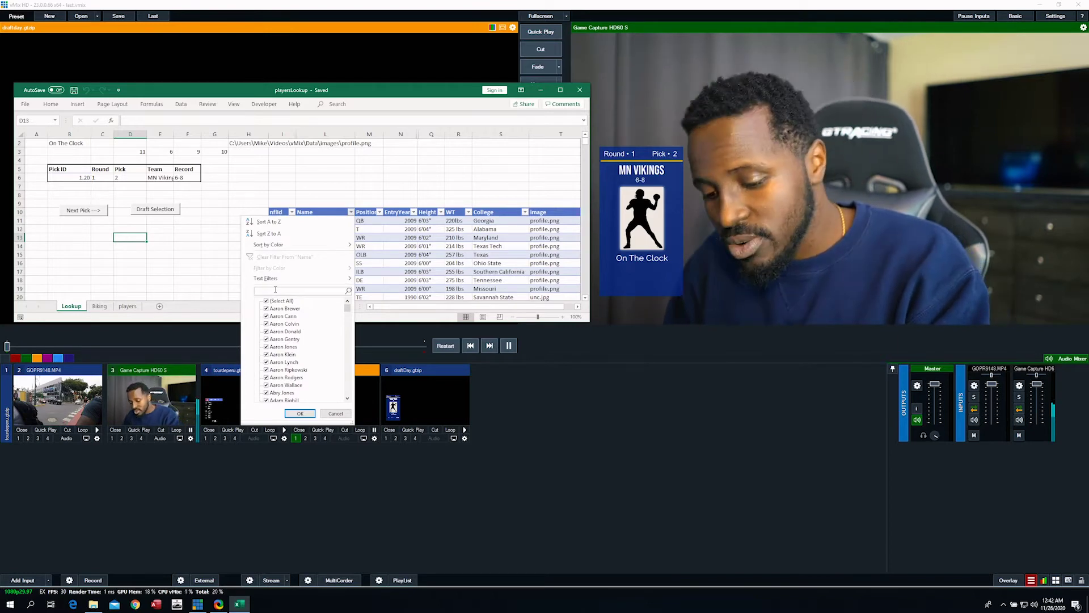
pyautogui.write('adrin')
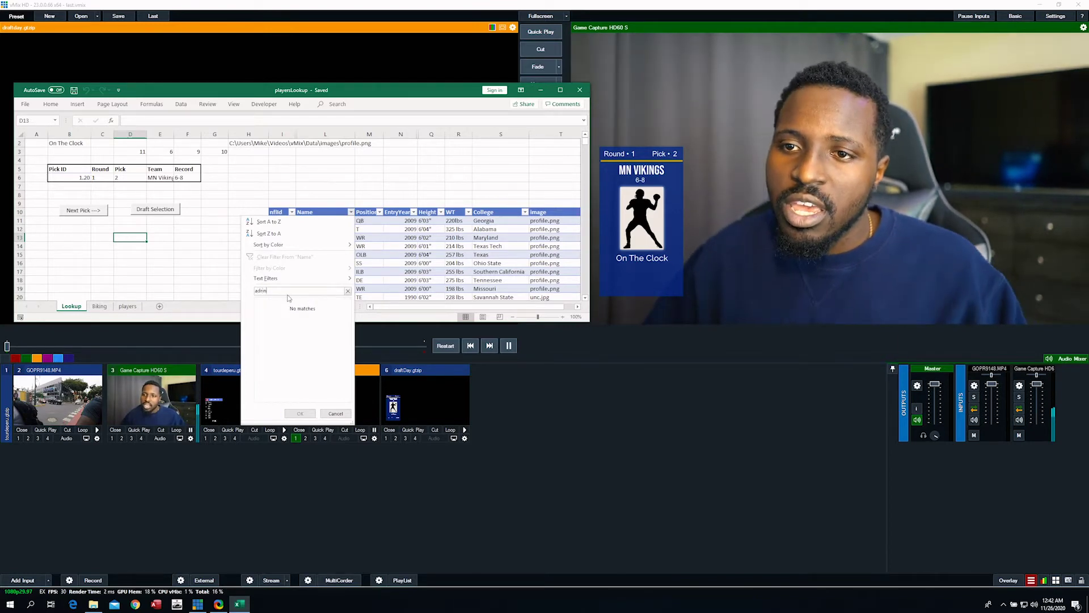
pyautogui.press('BackSpace')
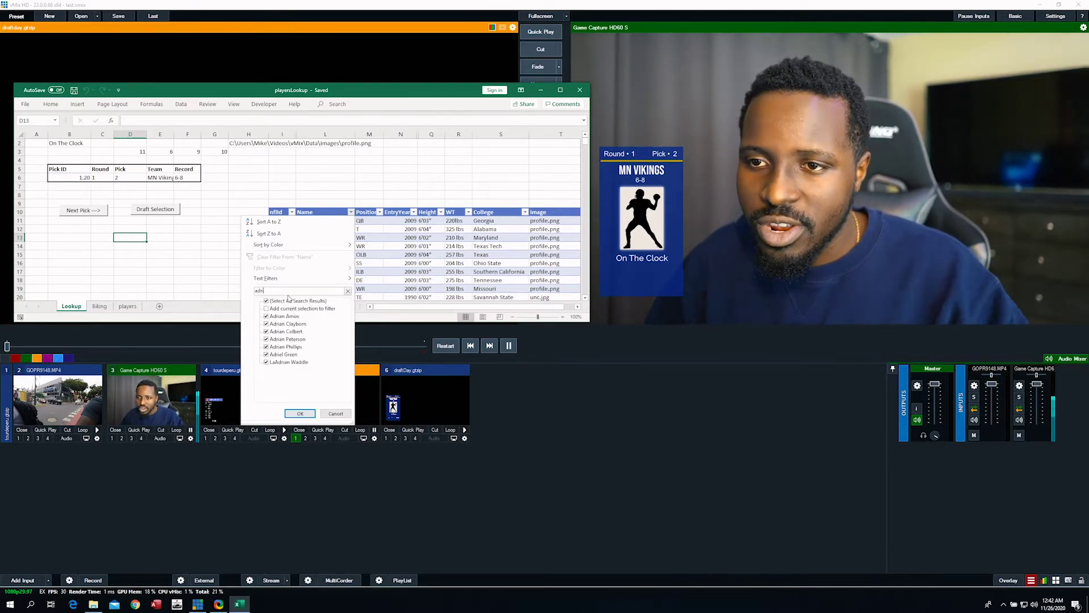
pyautogui.press('Return')
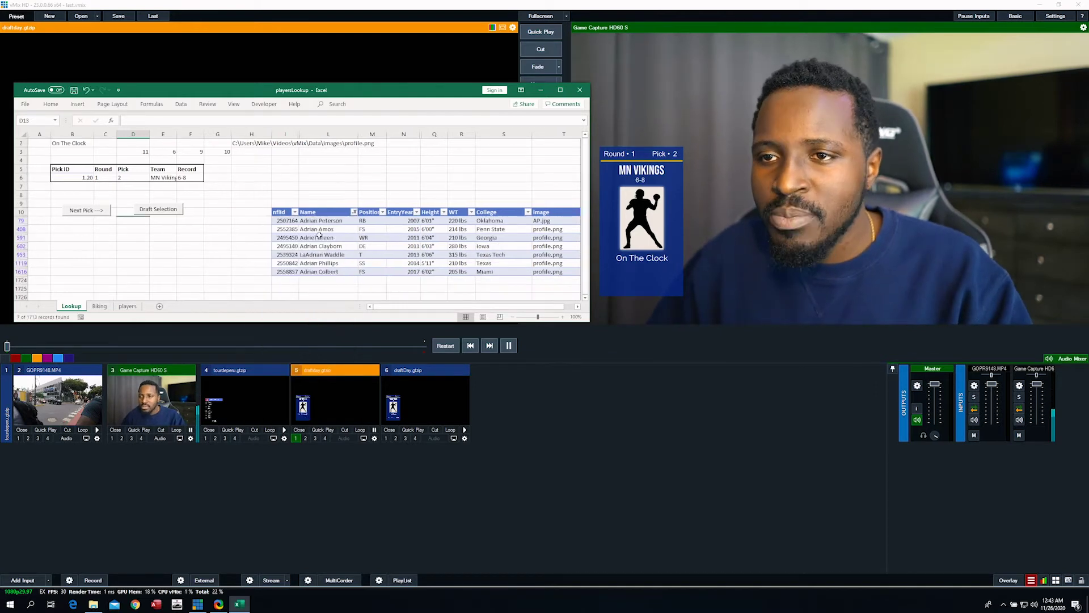
pyautogui.click(293, 221)
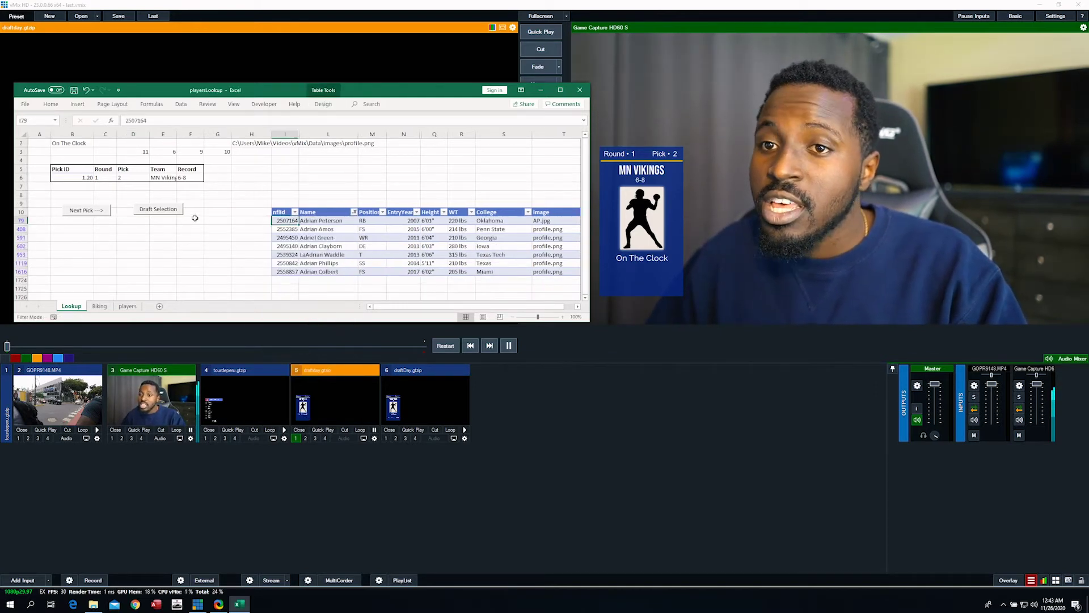
pyautogui.click(158, 210)
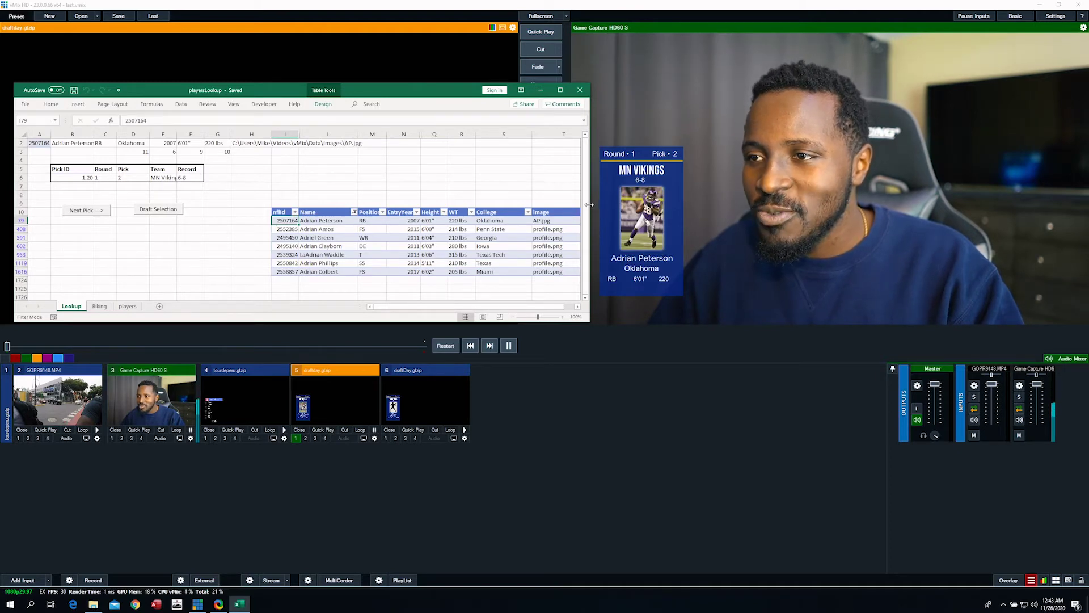
# - Narrow the spreadsheet window and advance to the NY Giants' Round 1 Pick 3
pyautogui.moveTo(590, 205); pyautogui.dragTo(557, 208)
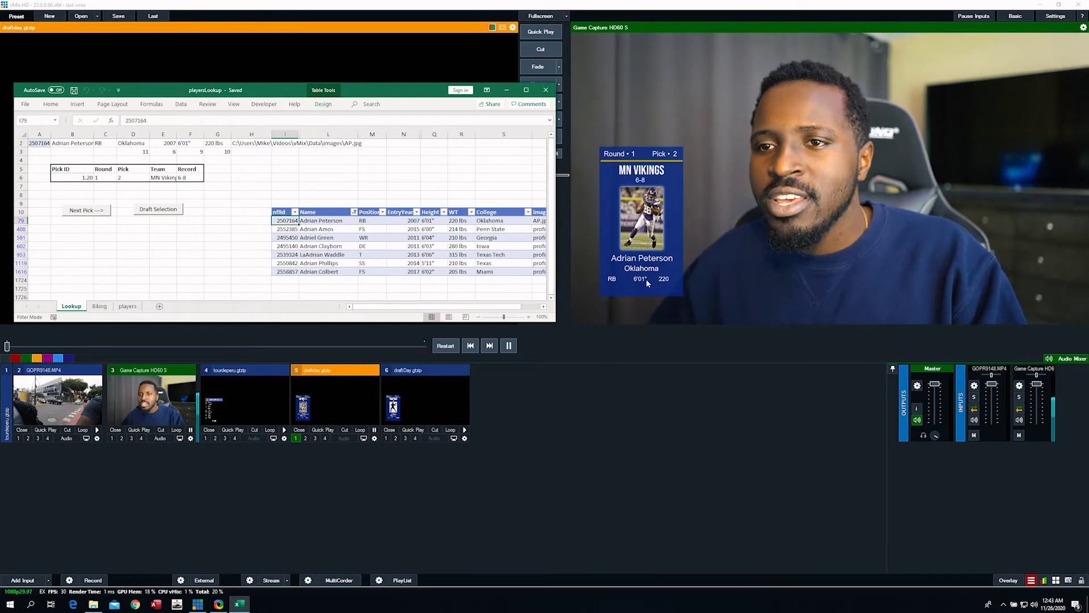
pyautogui.click(133, 262)
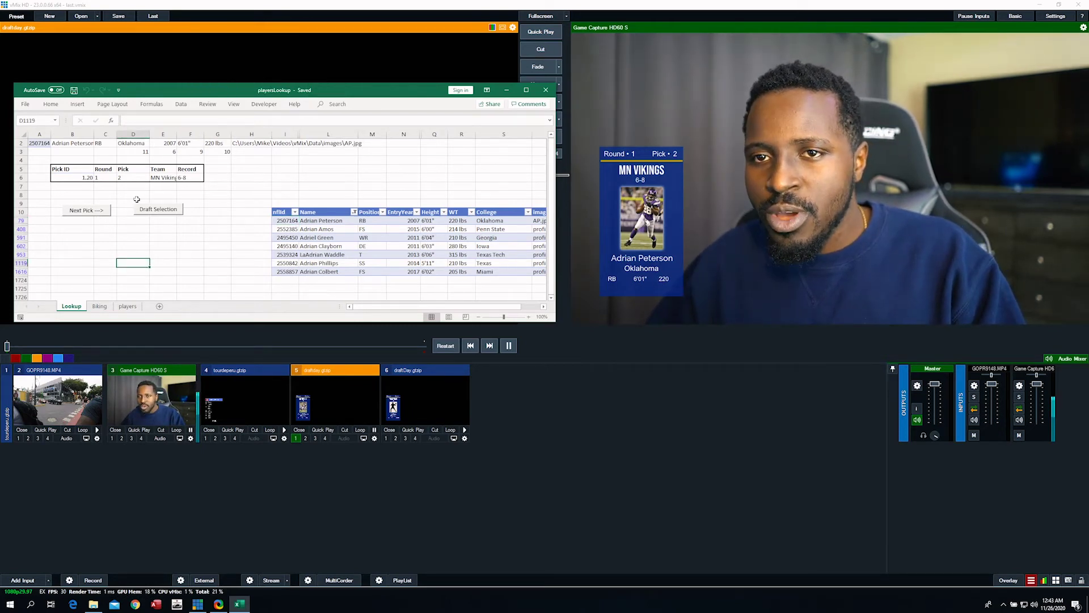
pyautogui.click(87, 210)
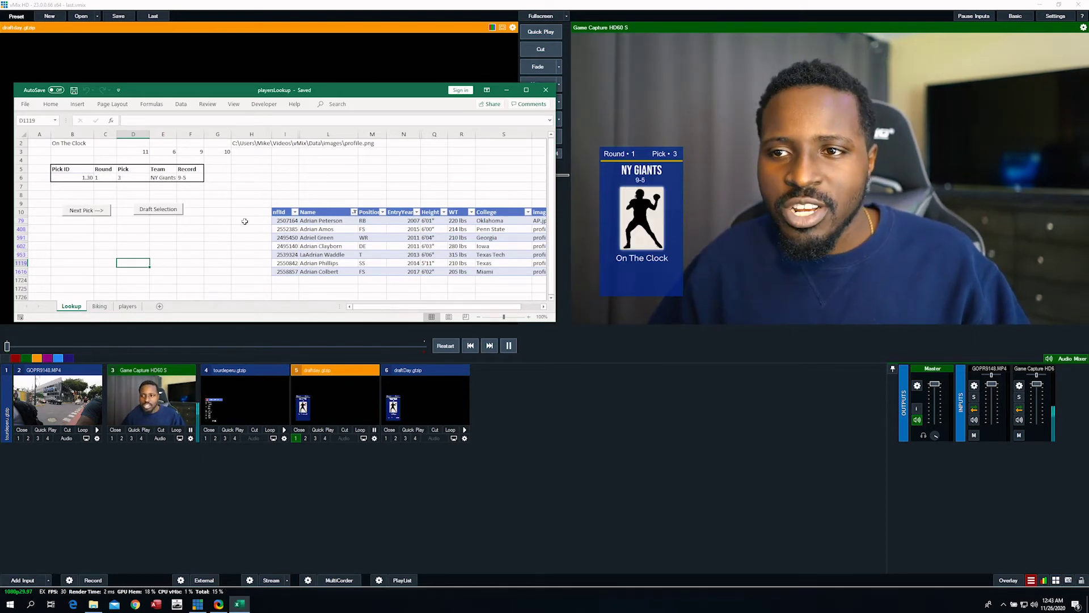
# - Filter names for 'larry' and draft Larry Fitzgerald (Pittsburgh, WR, 6'03", 218) into Pick 3
pyautogui.click(354, 211)
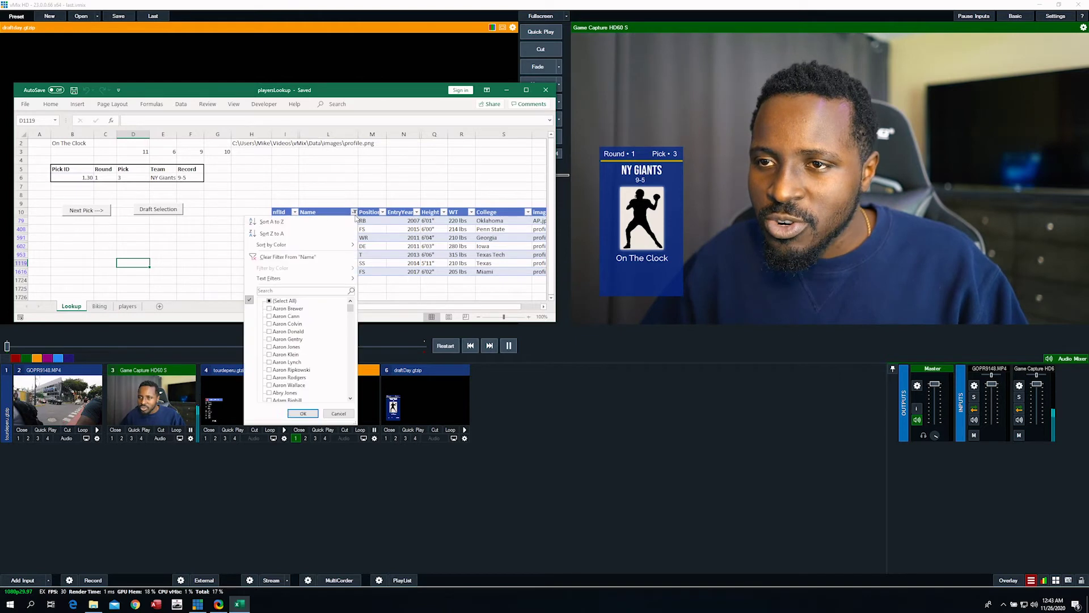
pyautogui.click(272, 291)
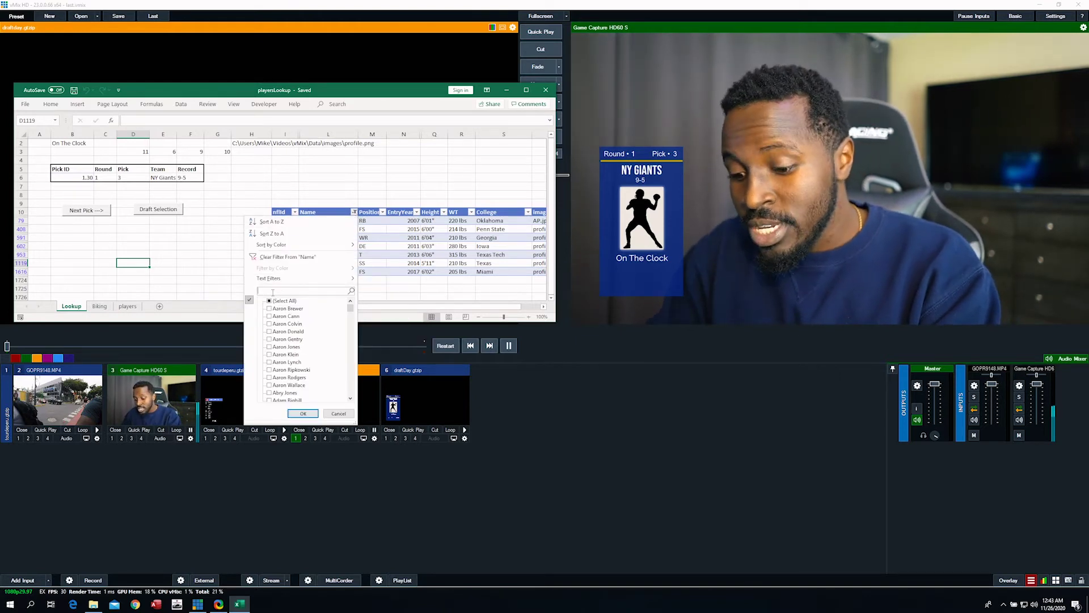
pyautogui.write('larry')
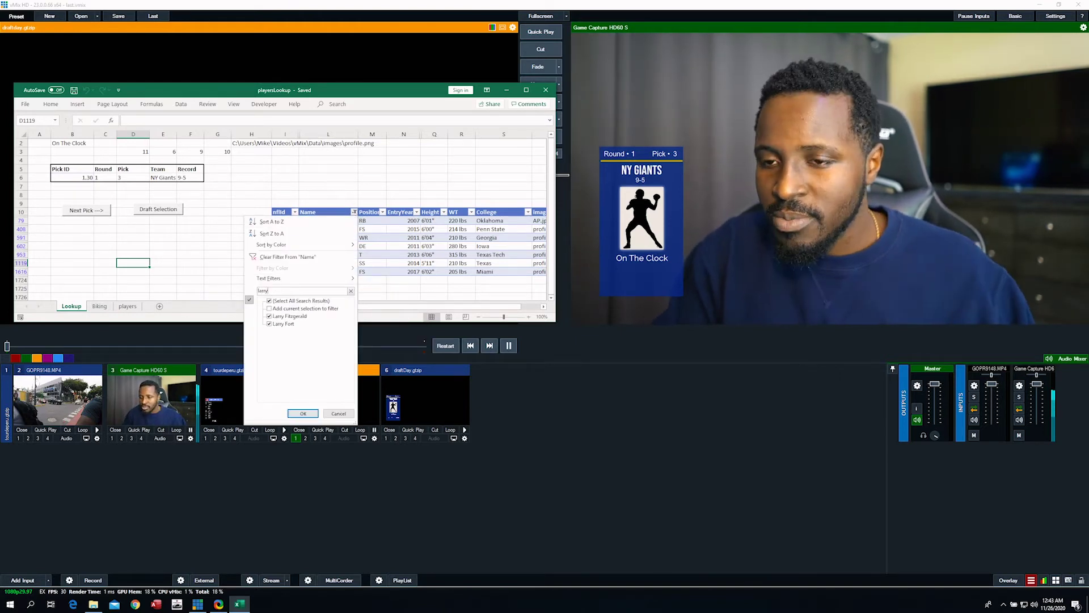
pyautogui.press('Return')
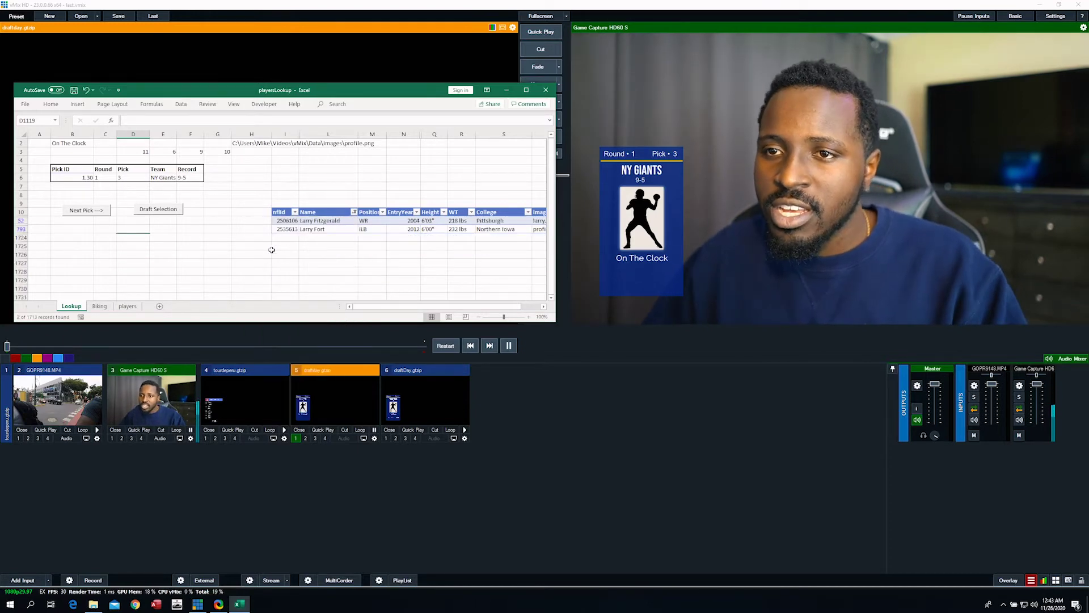
pyautogui.click(298, 219)
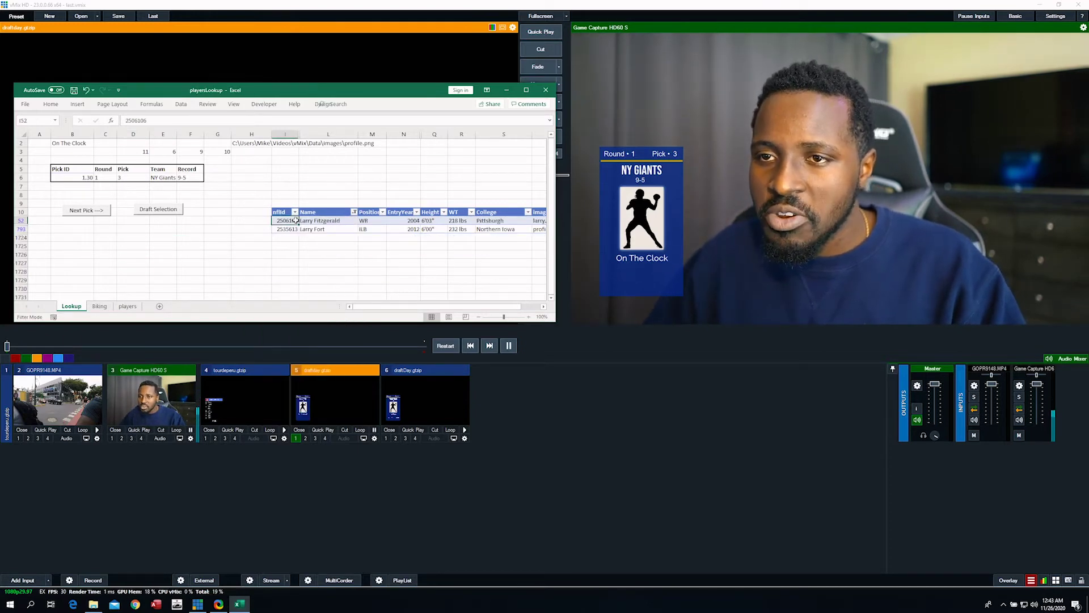
pyautogui.click(157, 210)
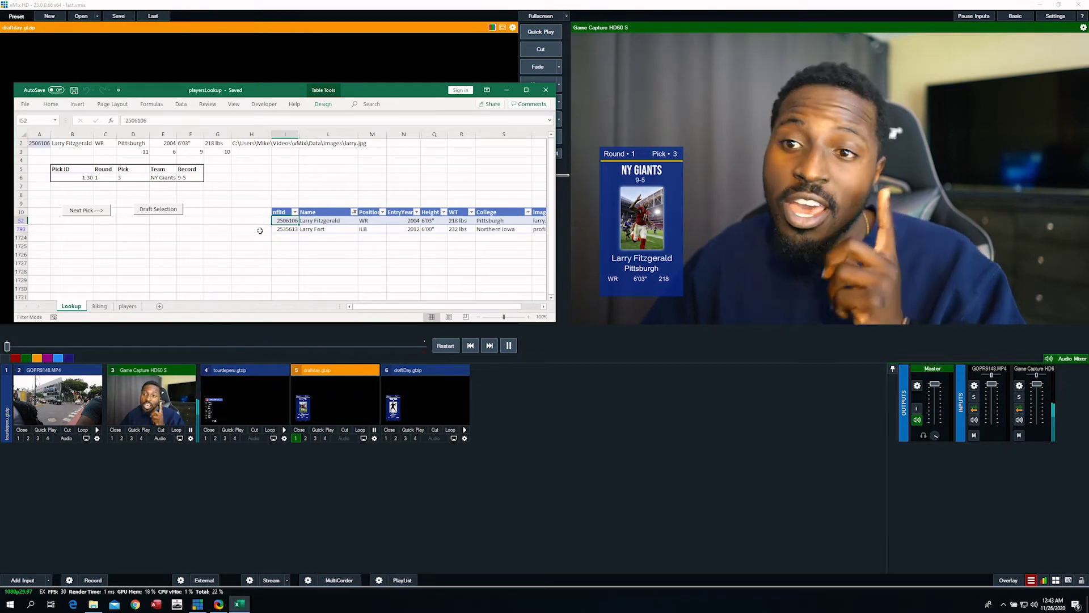
pyautogui.click(133, 237)
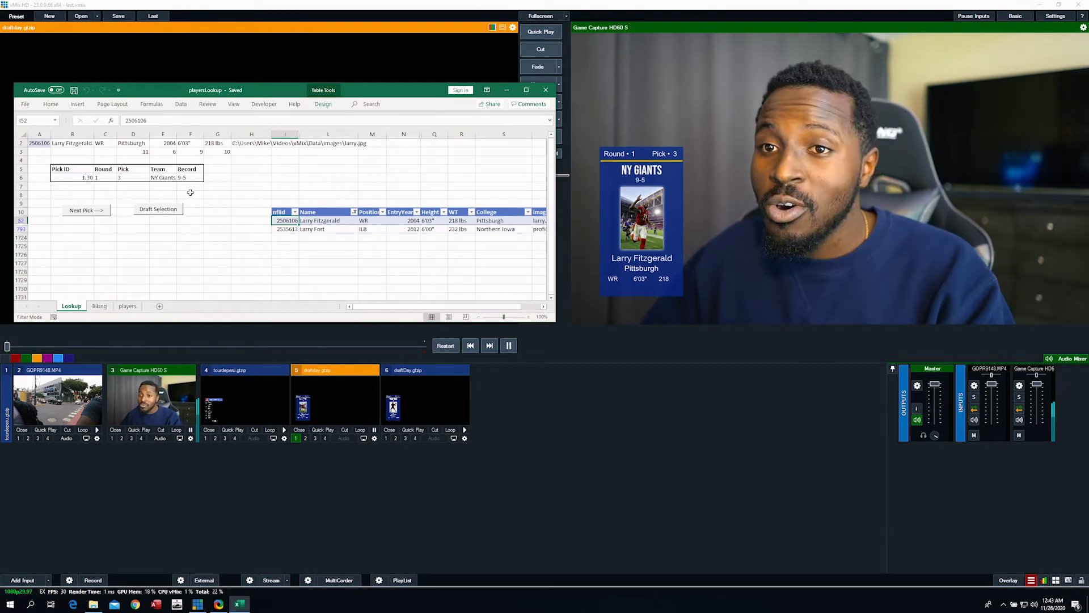
# - Advance to the ATL Falcons' Pick 4 and draft Shannon Sharpe using a 'shan' name filter
pyautogui.click(90, 210)
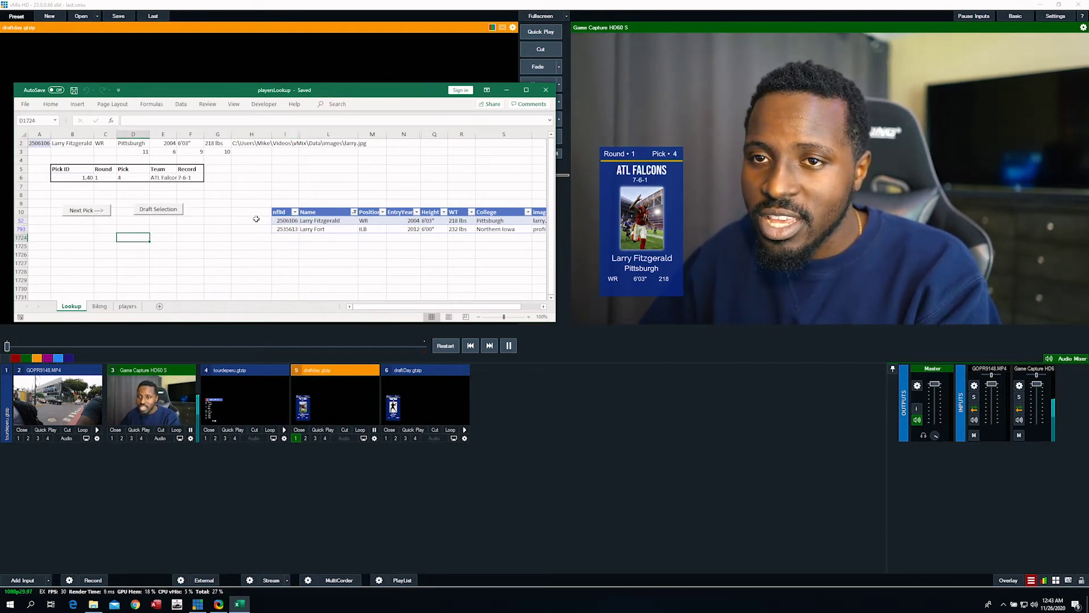
pyautogui.click(166, 213)
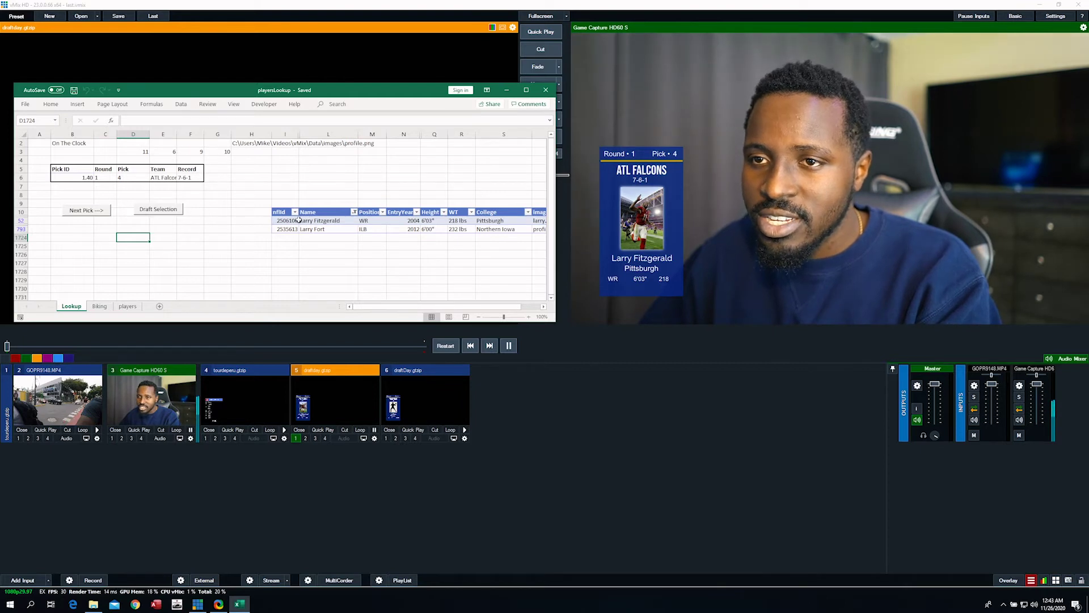
pyautogui.click(355, 212)
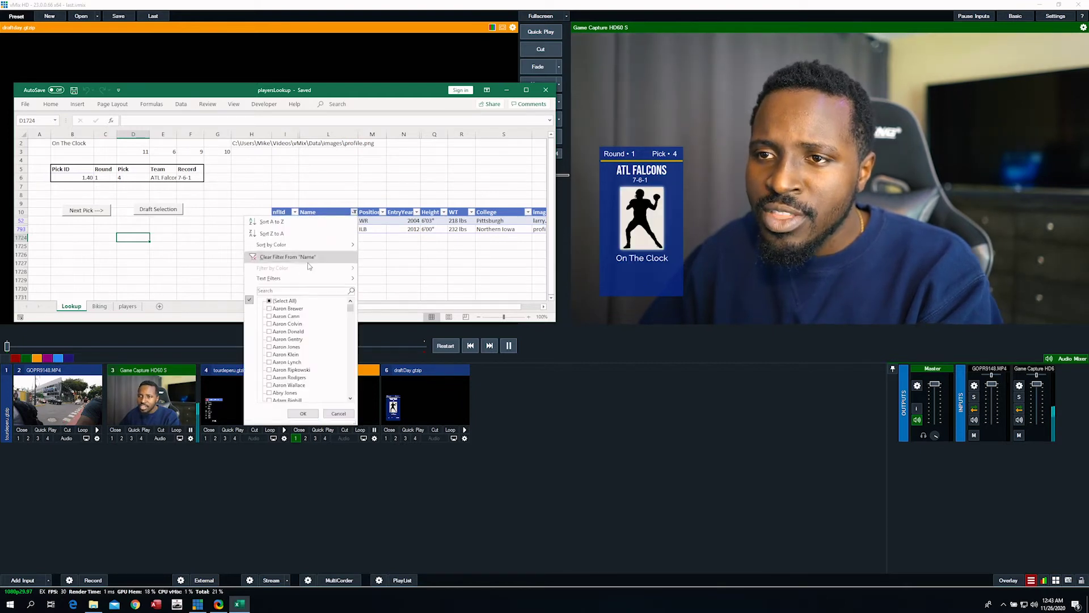
pyautogui.click(287, 290)
pyautogui.write('shan')
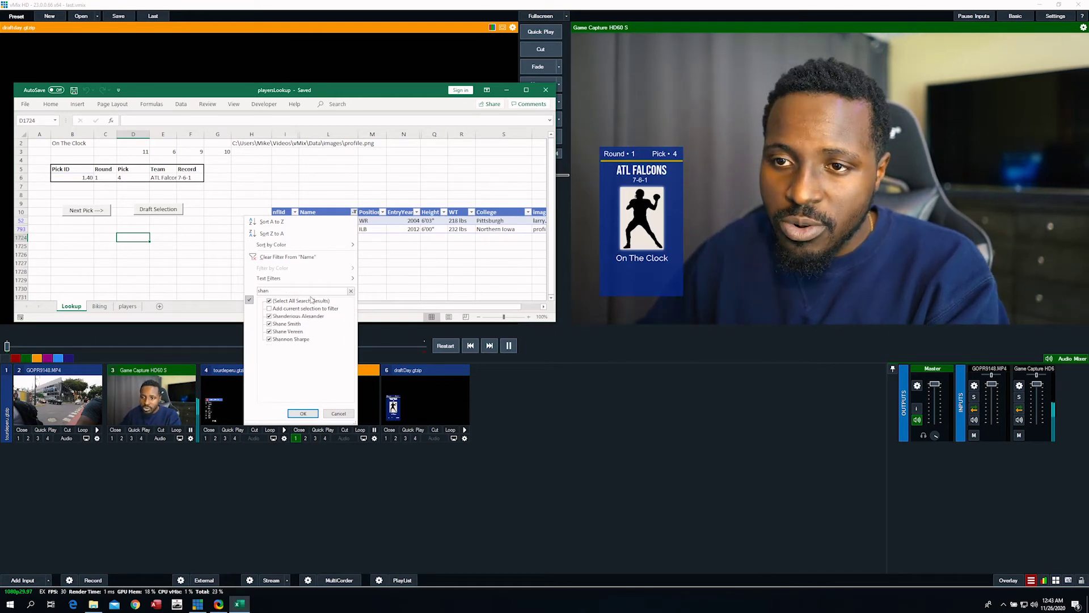
pyautogui.click(303, 413)
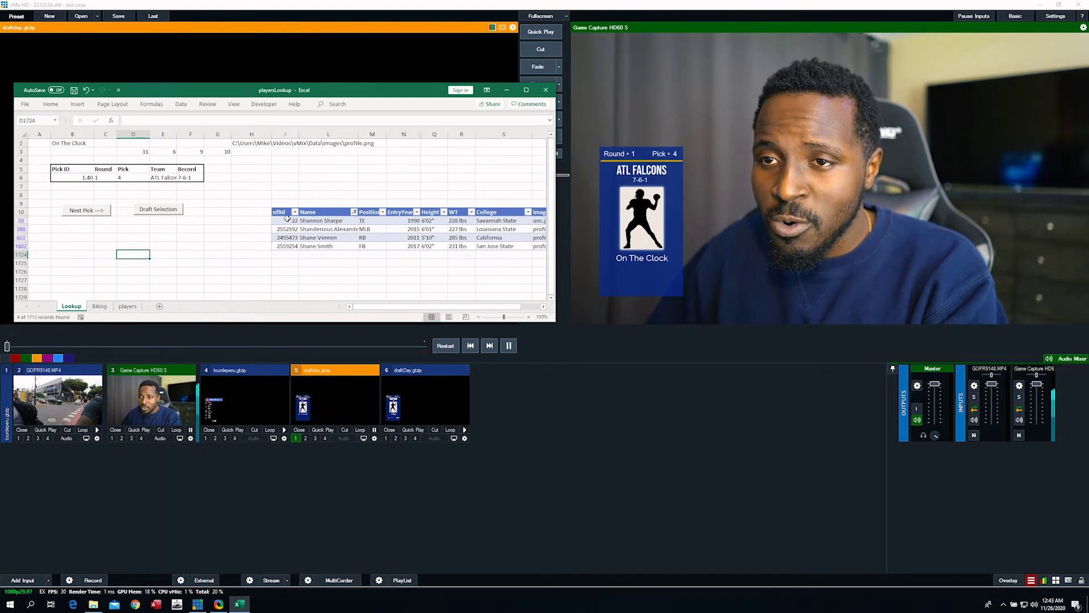
pyautogui.click(287, 220)
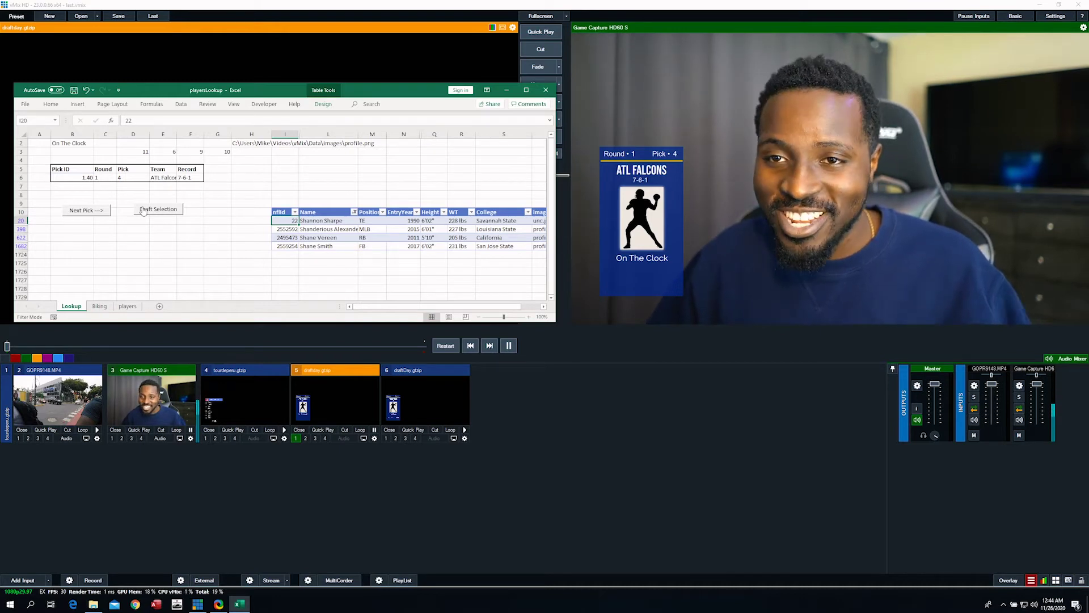
pyautogui.click(150, 209)
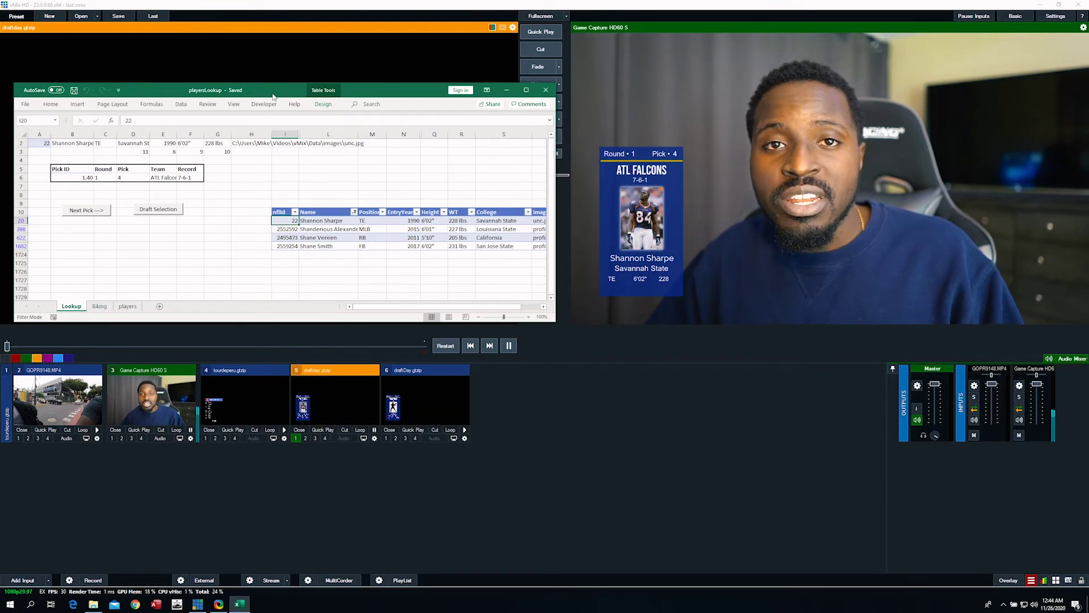
pyautogui.moveTo(273, 96); pyautogui.dragTo(302, 173)
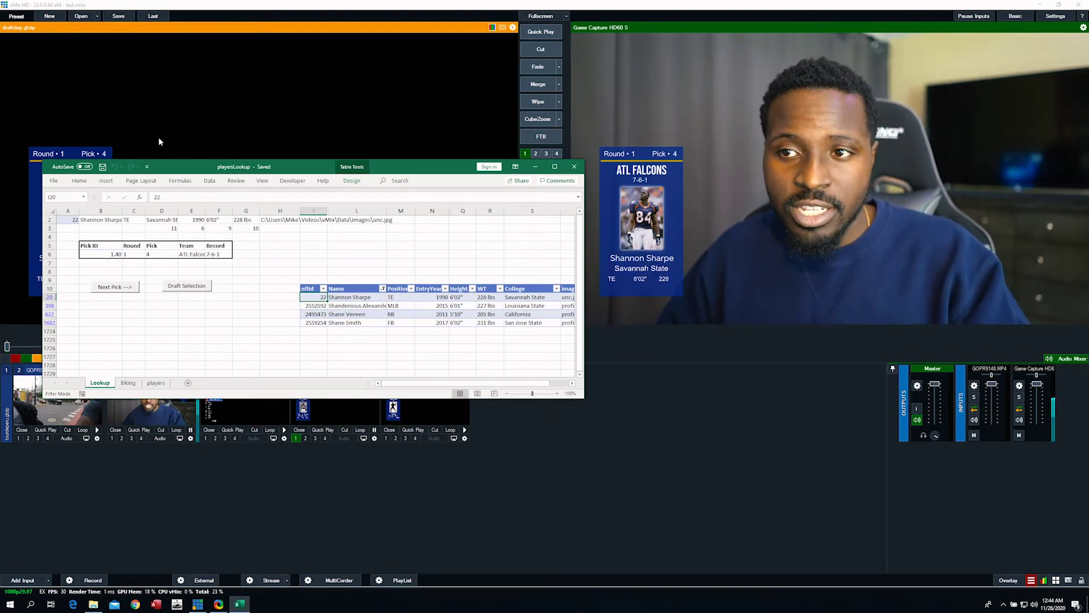
# - Minimize Excel and select the PlayerName.Text field in the draftDay Title Editor
pyautogui.press('super+Down')
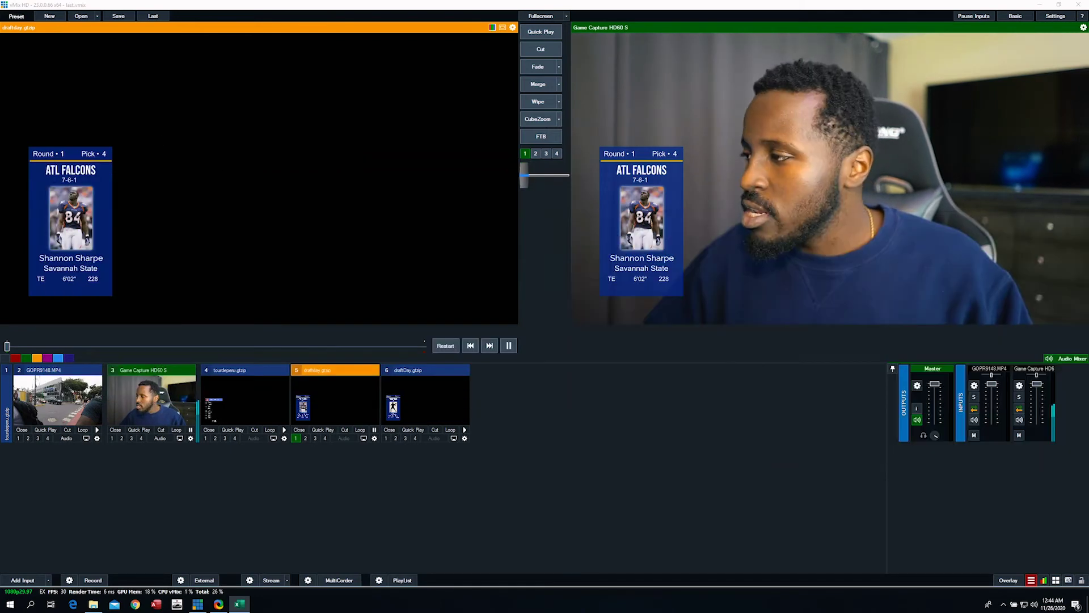
pyautogui.rightClick(345, 405)
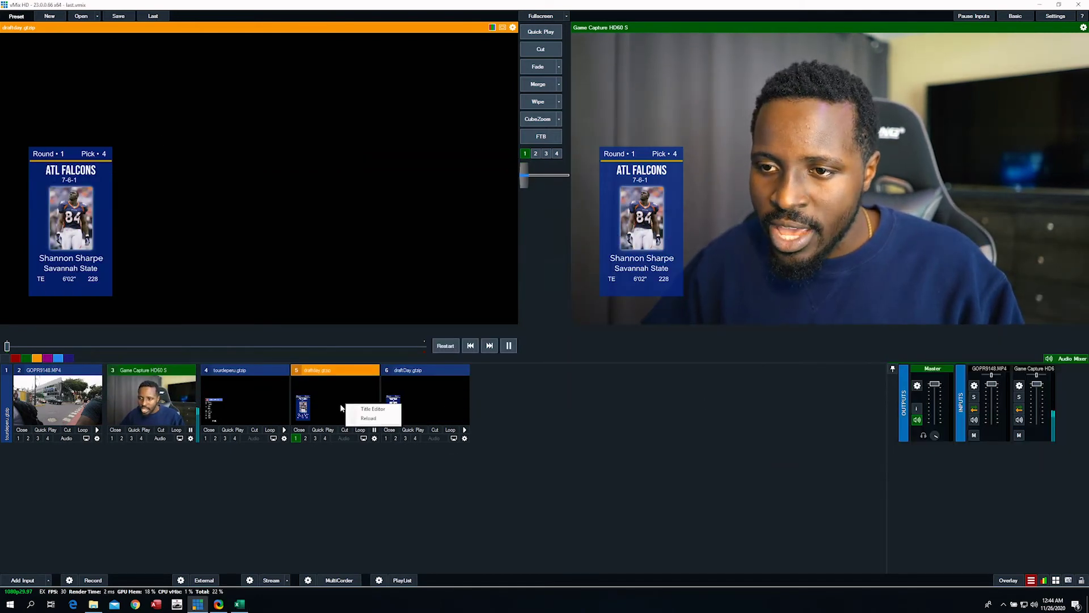
pyautogui.rightClick(448, 396)
pyautogui.click(450, 400)
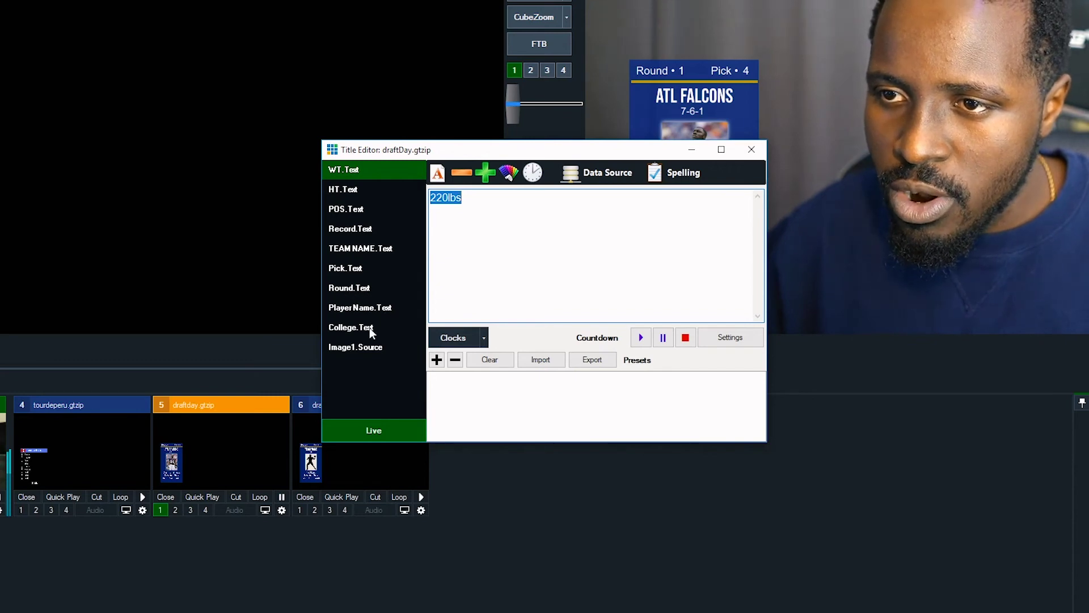
pyautogui.click(375, 307)
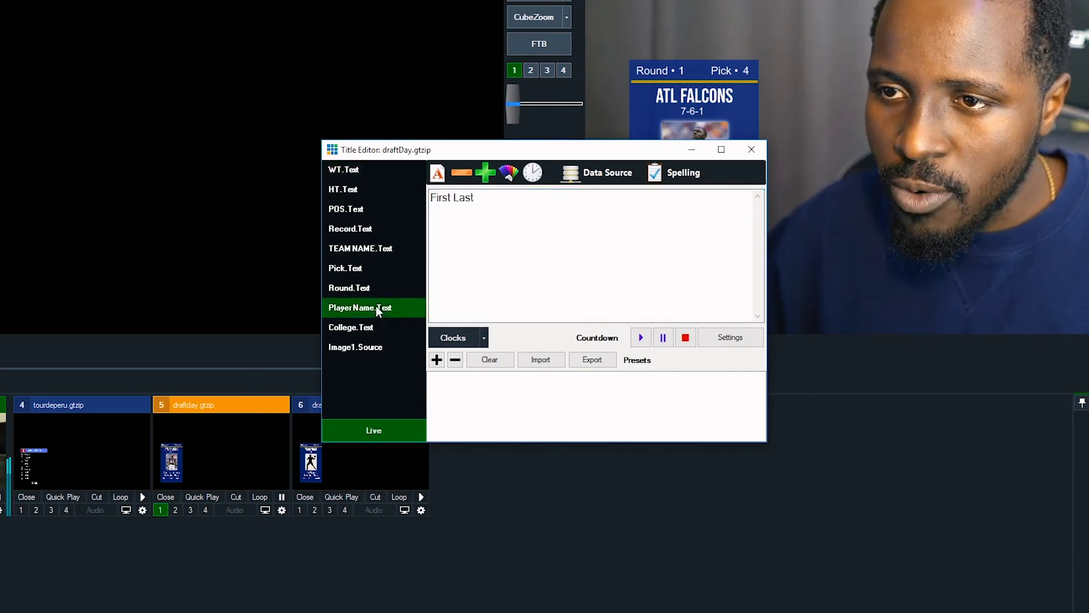
# - Bind Player Name to the Data Source at Column2, row 2, then return to Excel
pyautogui.click(613, 178)
pyautogui.click(499, 200)
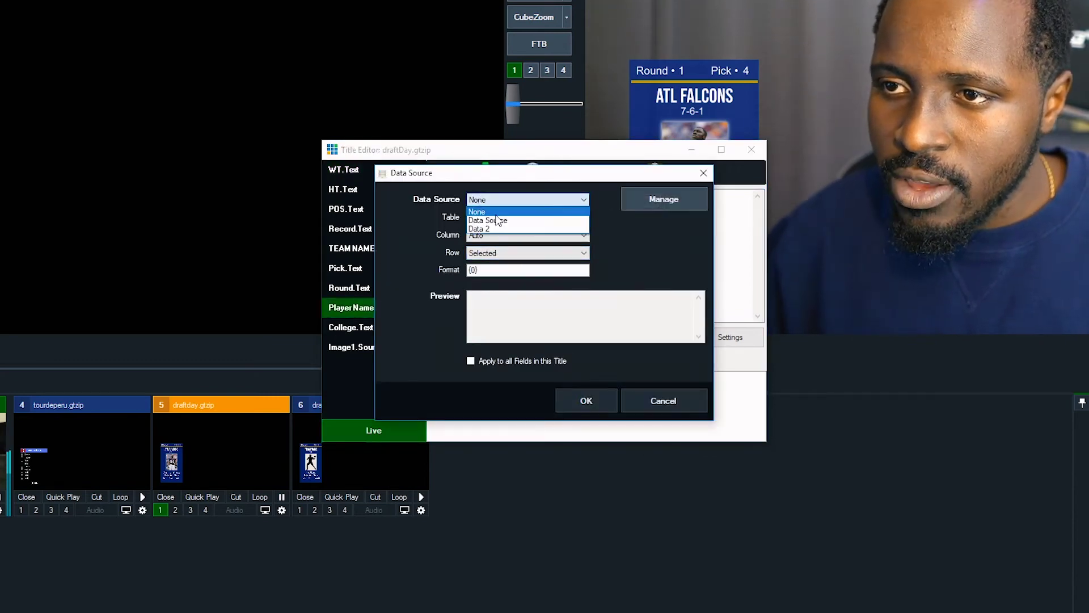
pyautogui.click(504, 220)
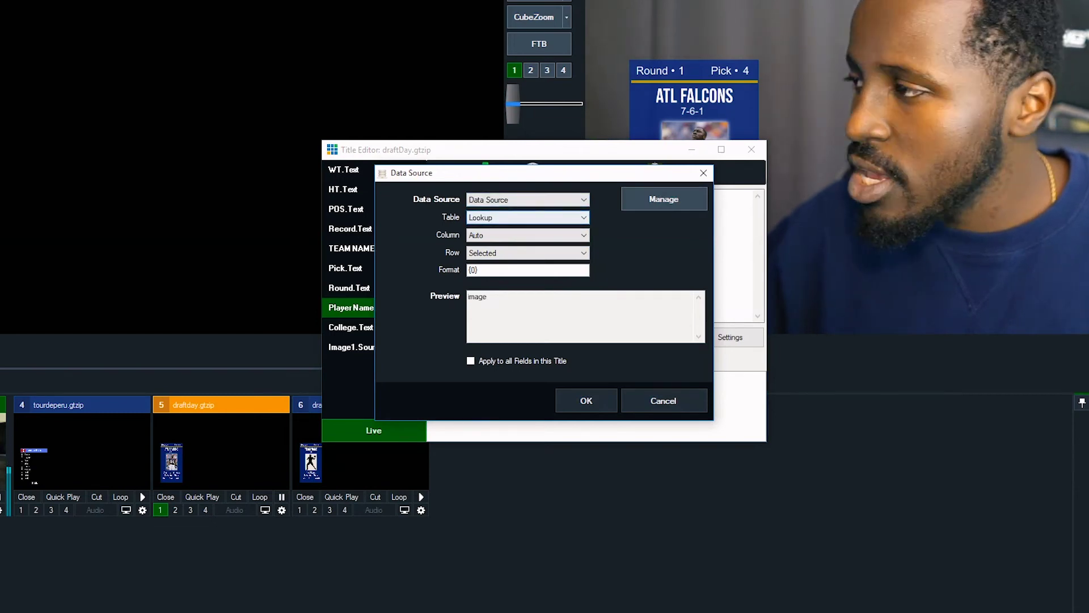
pyautogui.click(492, 243)
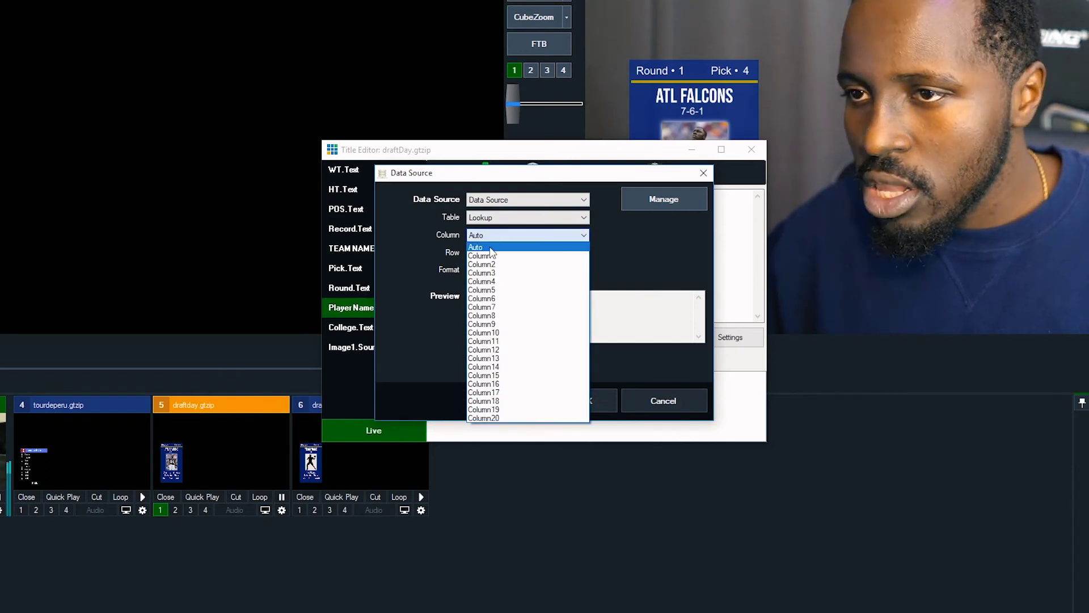
pyautogui.click(494, 256)
pyautogui.click(494, 253)
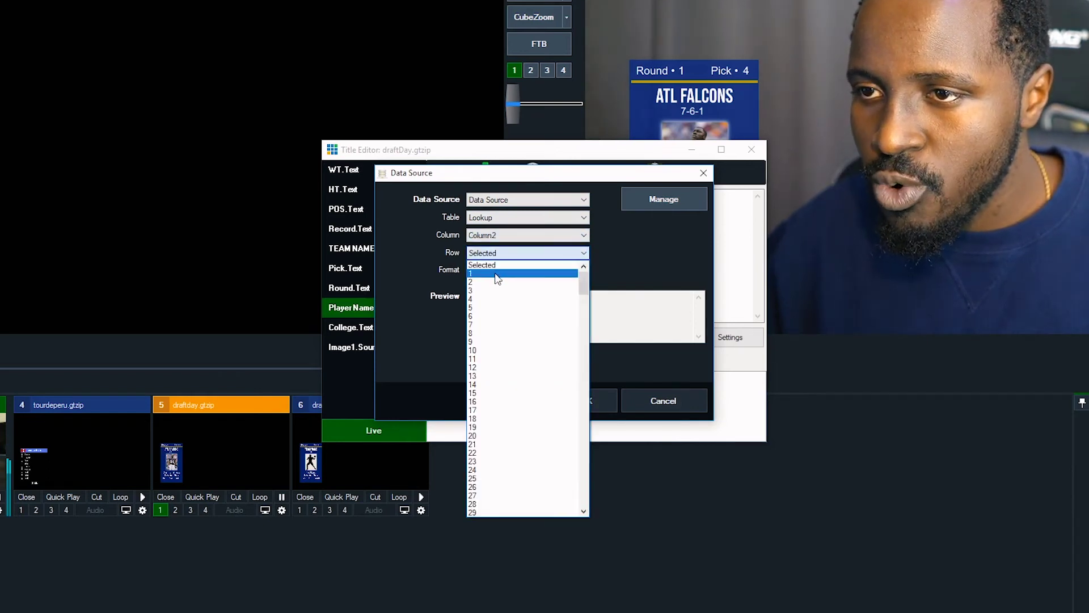
pyautogui.click(494, 281)
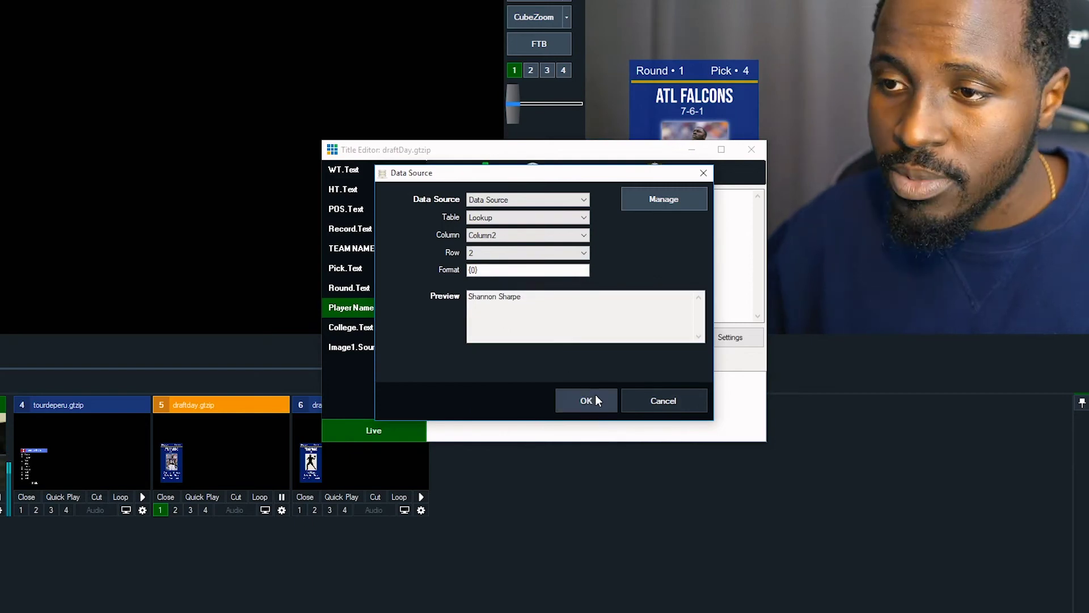
pyautogui.hotkey('alt', 'Tab')
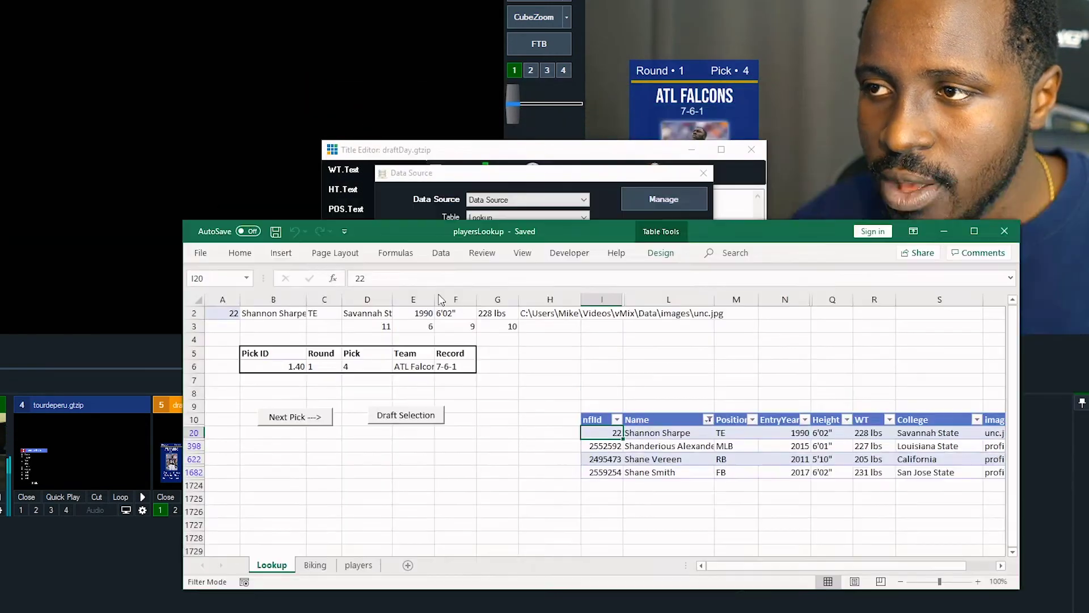
pyautogui.moveTo(423, 238); pyautogui.dragTo(532, 324)
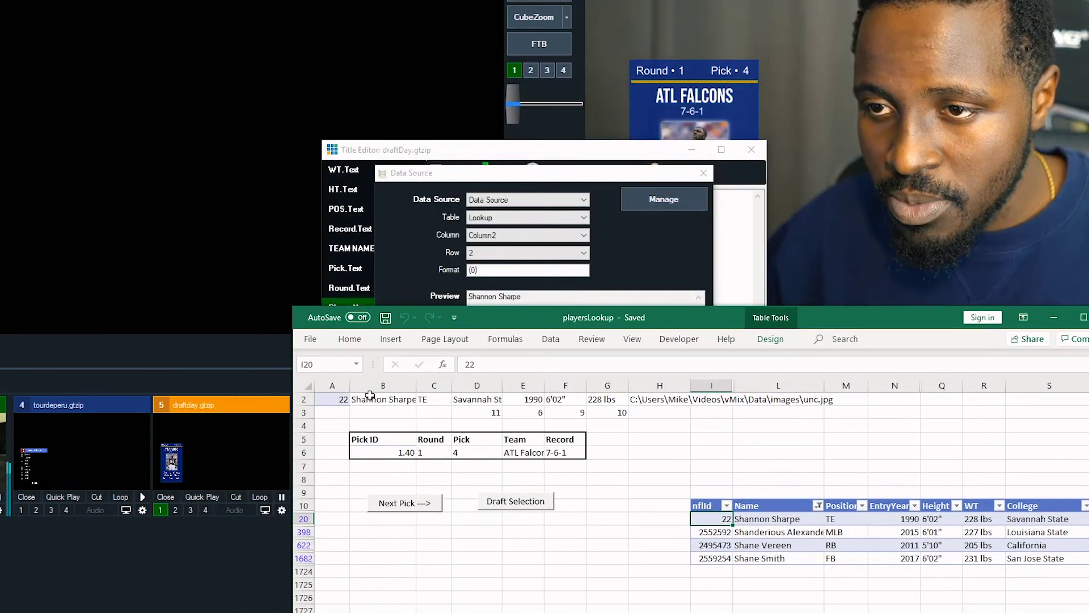
pyautogui.scroll(1, 356, 416)
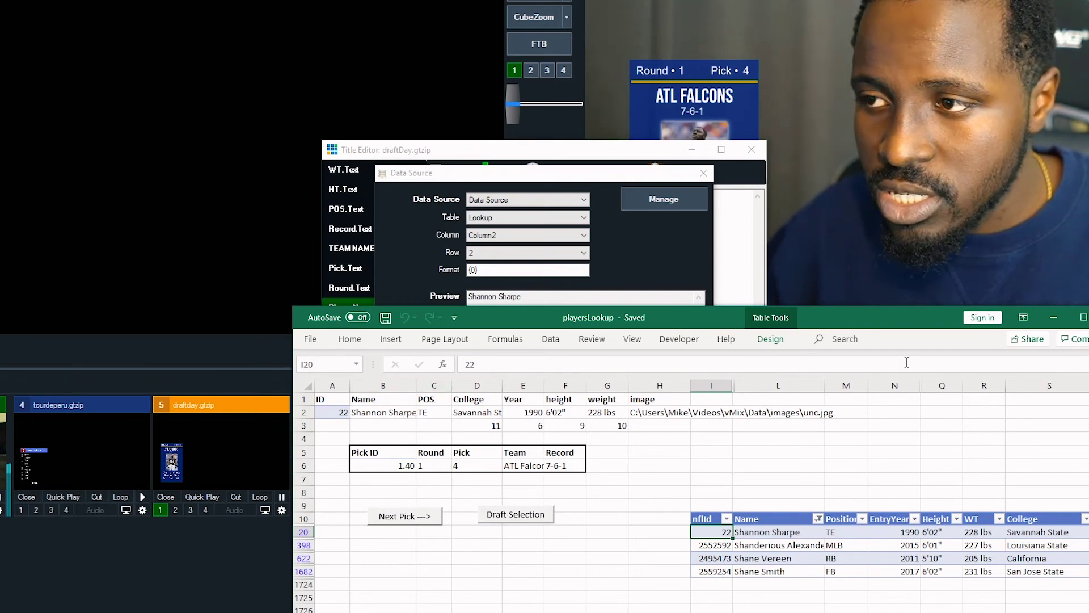
pyautogui.click(1054, 317)
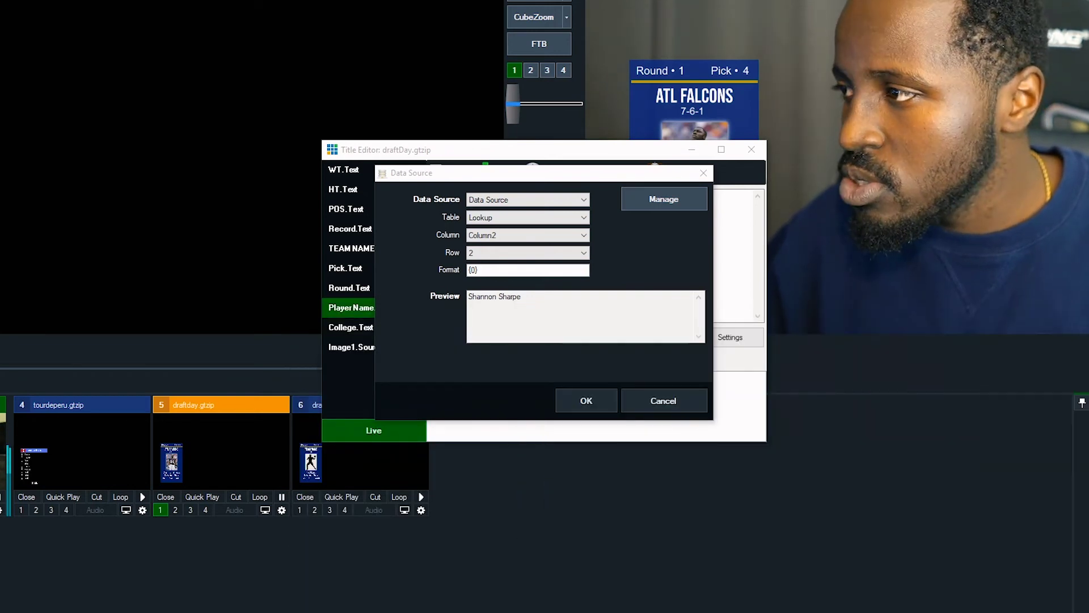
# - Confirm the Player Name binding and link POS.Text to Lookup Column3, row 2, previewing TE
pyautogui.click(562, 410)
pyautogui.click(353, 209)
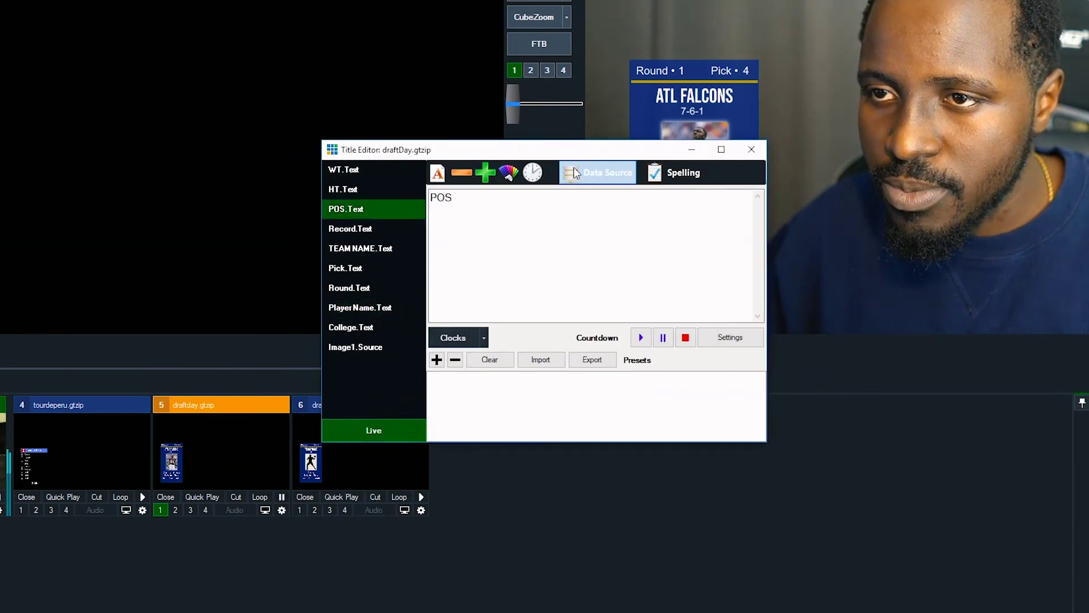
pyautogui.click(584, 171)
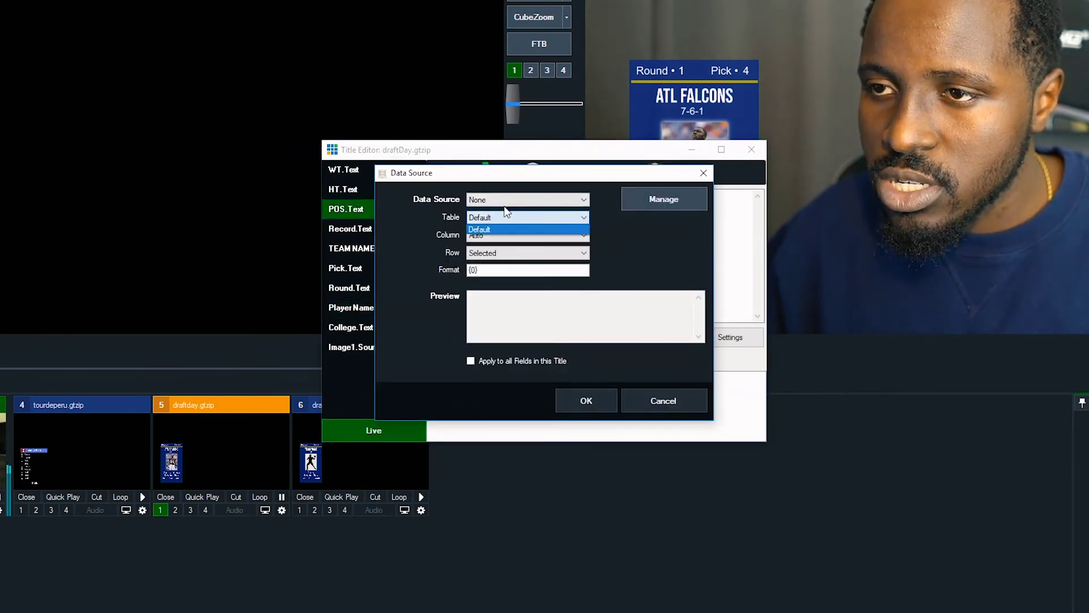
pyautogui.click(512, 200)
pyautogui.click(487, 215)
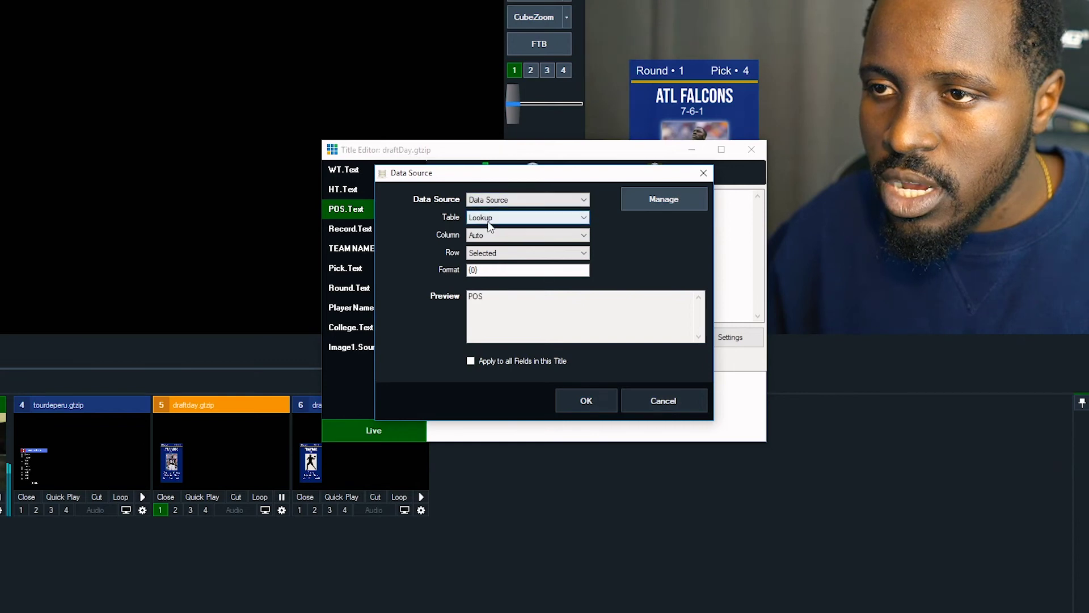
pyautogui.click(497, 219)
pyautogui.click(490, 243)
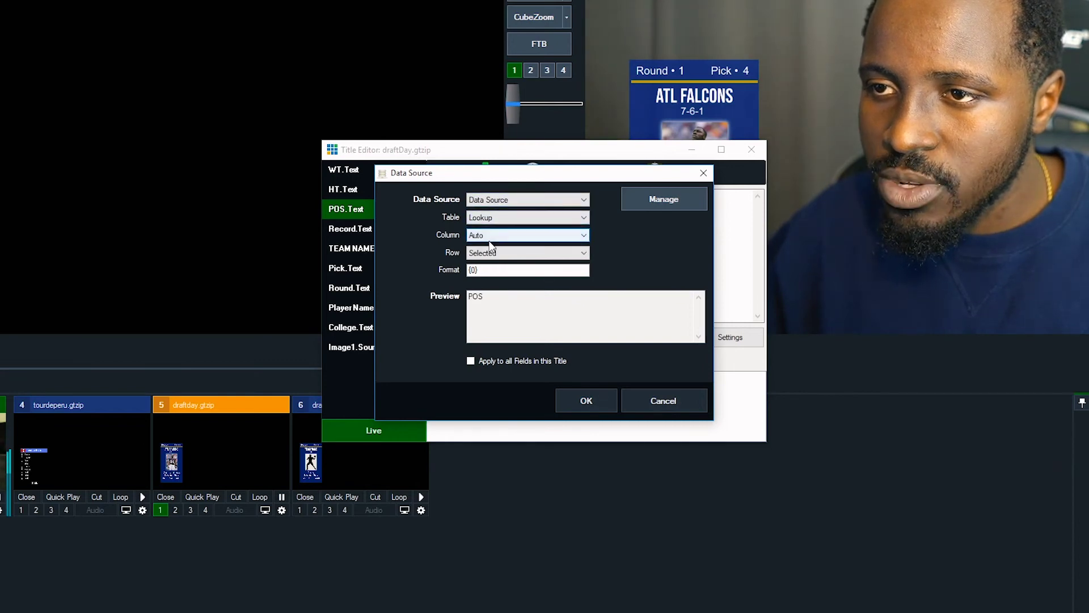
pyautogui.click(492, 243)
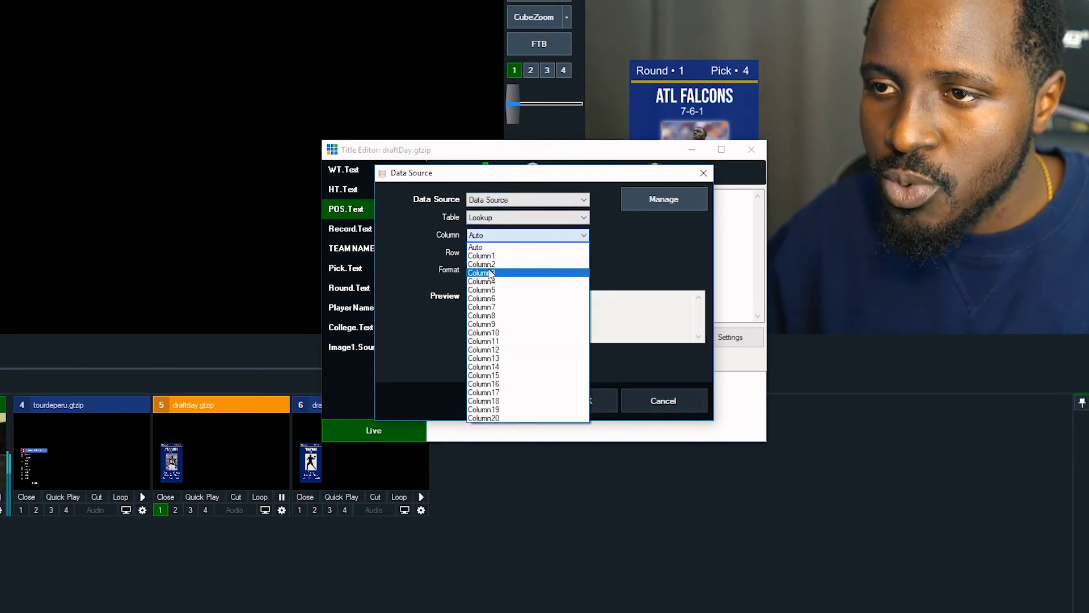
pyautogui.click(497, 268)
pyautogui.click(498, 253)
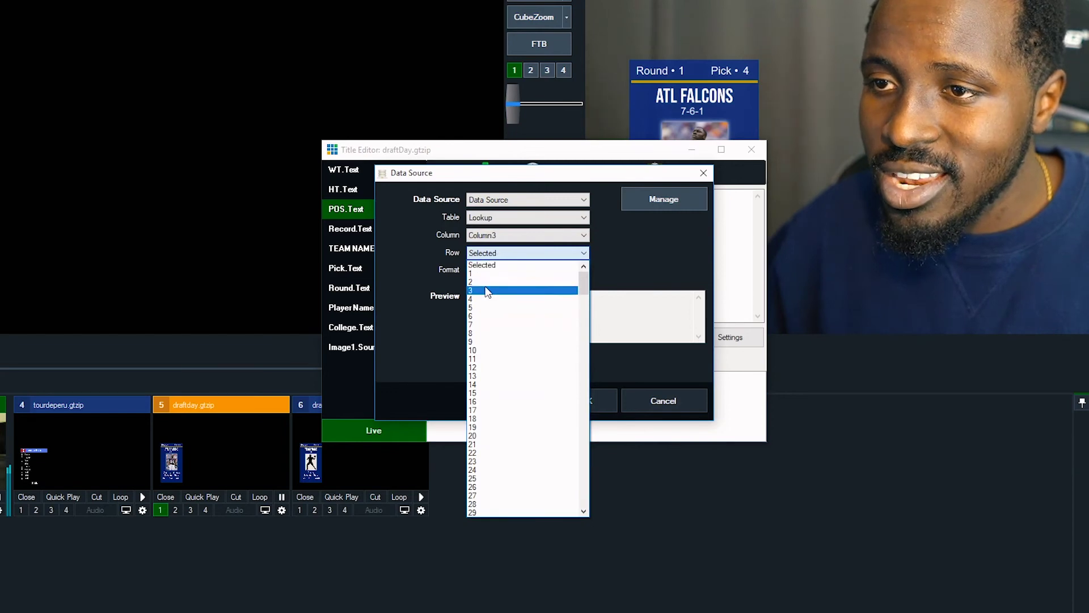
pyautogui.click(487, 283)
pyautogui.click(529, 311)
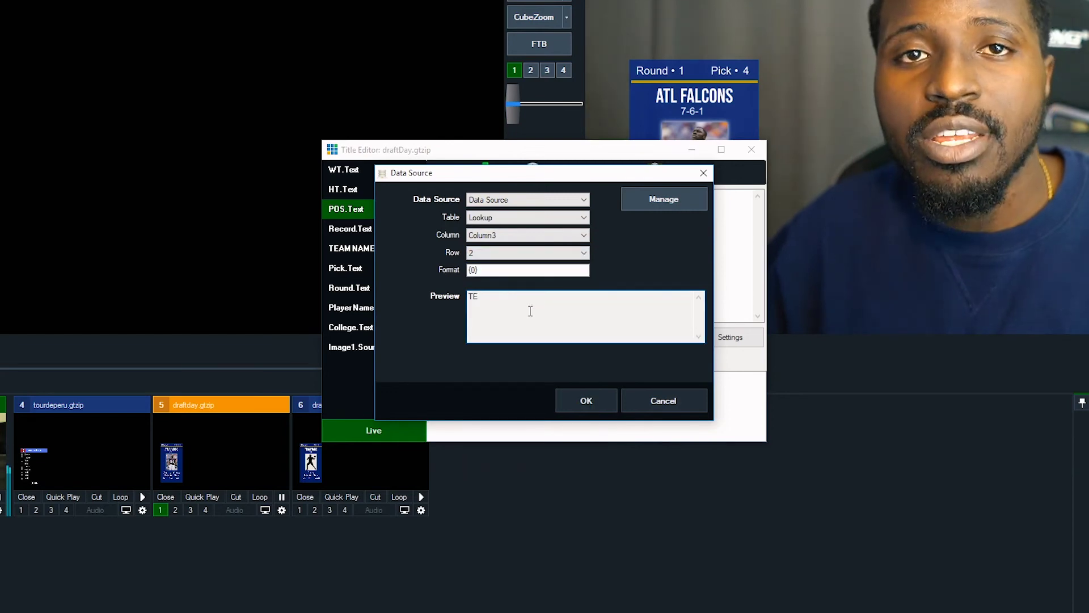